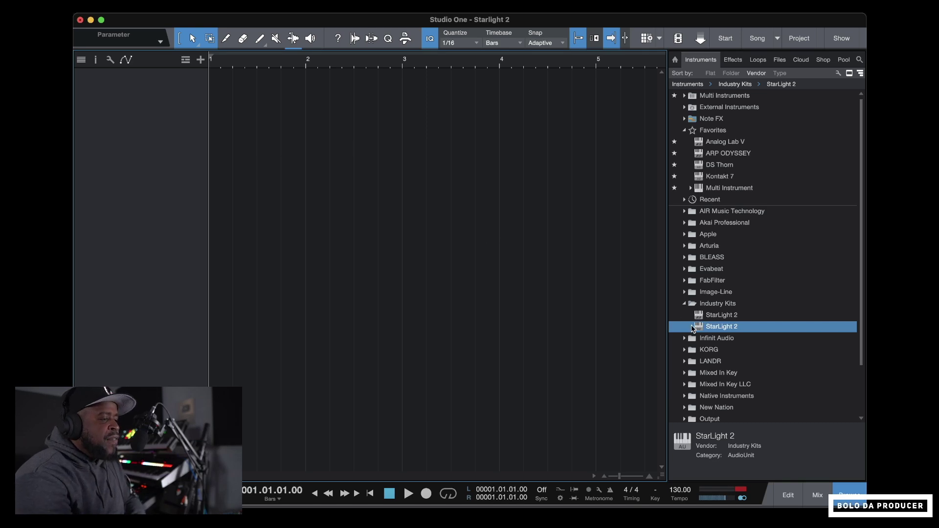
# - Add the second StarLight 2 instrument on a new track and try out its reverb wet amount
pyautogui.moveTo(698, 328); pyautogui.dragTo(203, 197)
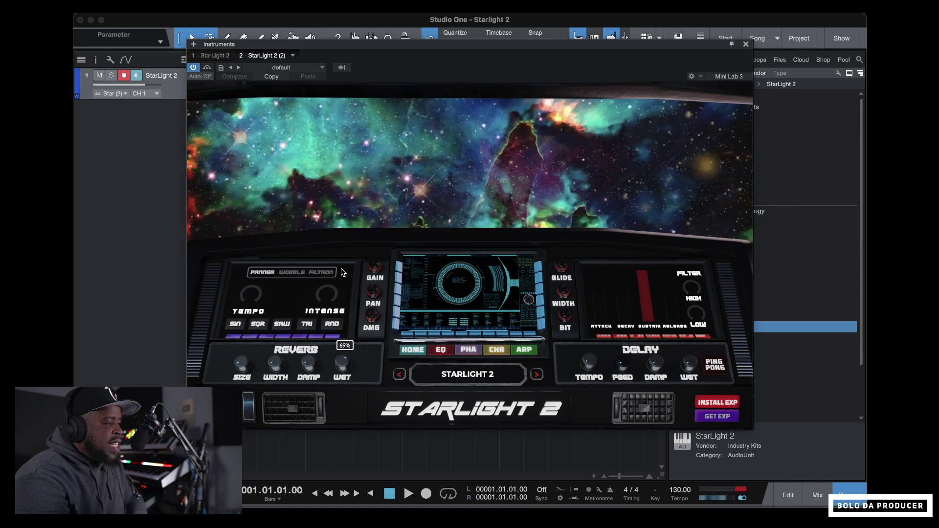
pyautogui.moveTo(342, 363)
pyautogui.mouseDown()
pyautogui.moveTo(344, 346)
pyautogui.moveTo(345, 379)
pyautogui.mouseUp()
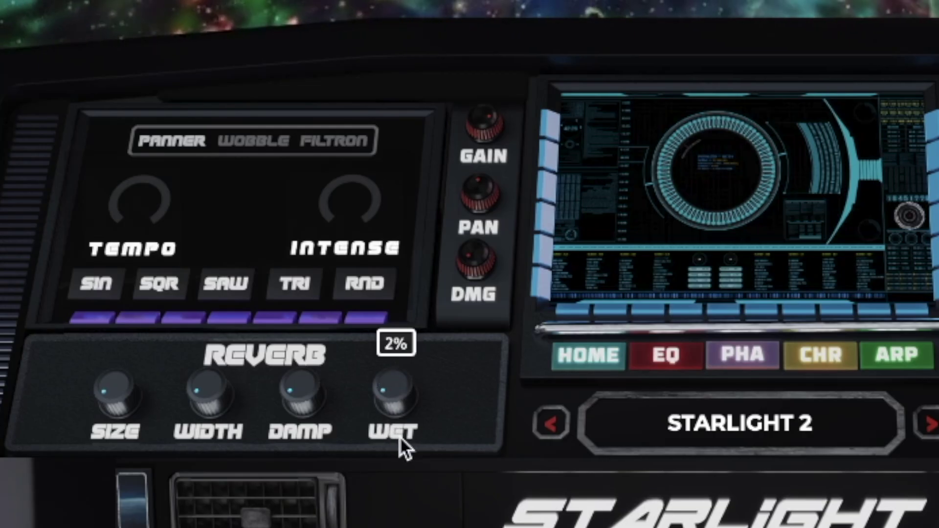
pyautogui.moveTo(400, 436); pyautogui.dragTo(375, 393)
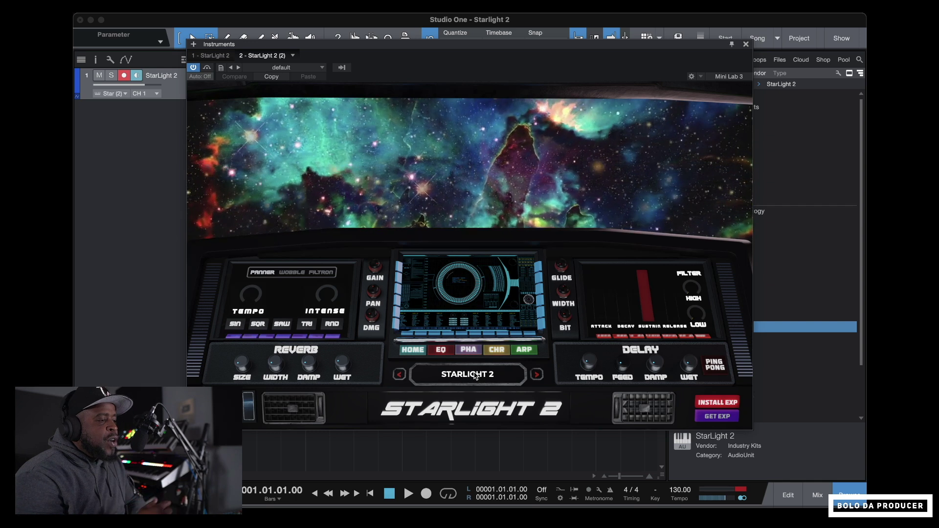
# - Examine the sound categories in the Factory and PLANET HARDWARE preset banks, including the PROPHET 6 presets
pyautogui.click(467, 374)
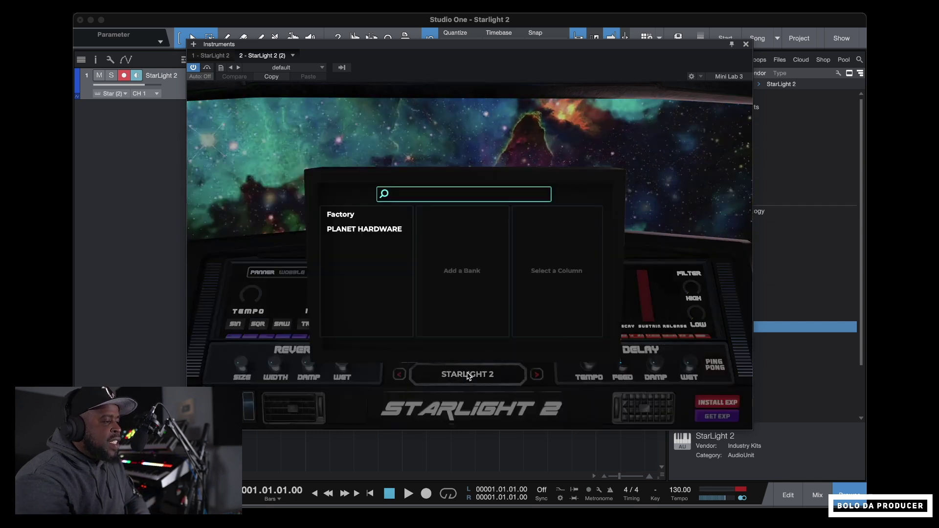
pyautogui.click(352, 216)
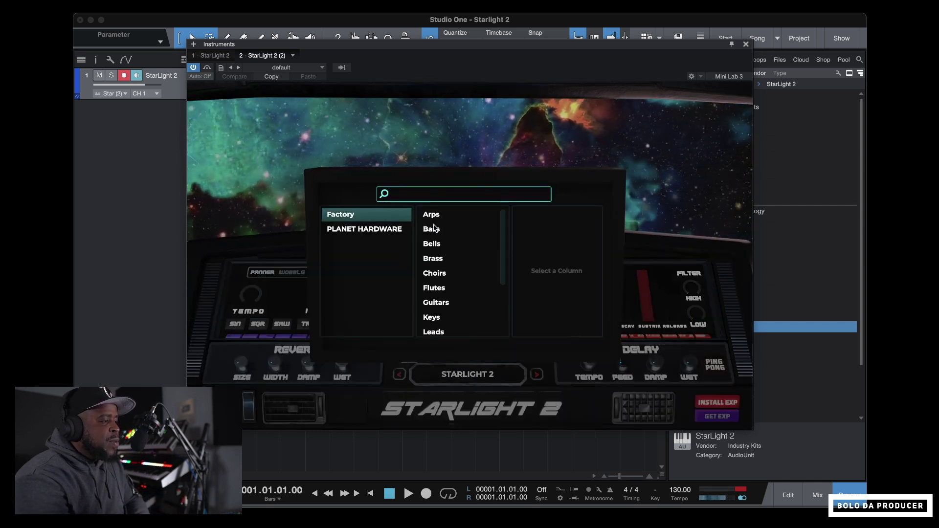
pyautogui.scroll(-3, 442, 260)
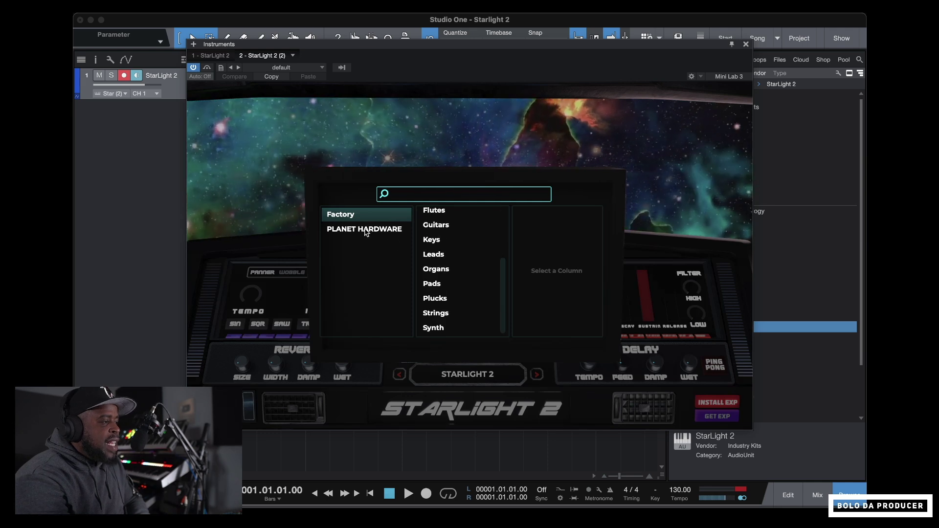
pyautogui.click(387, 229)
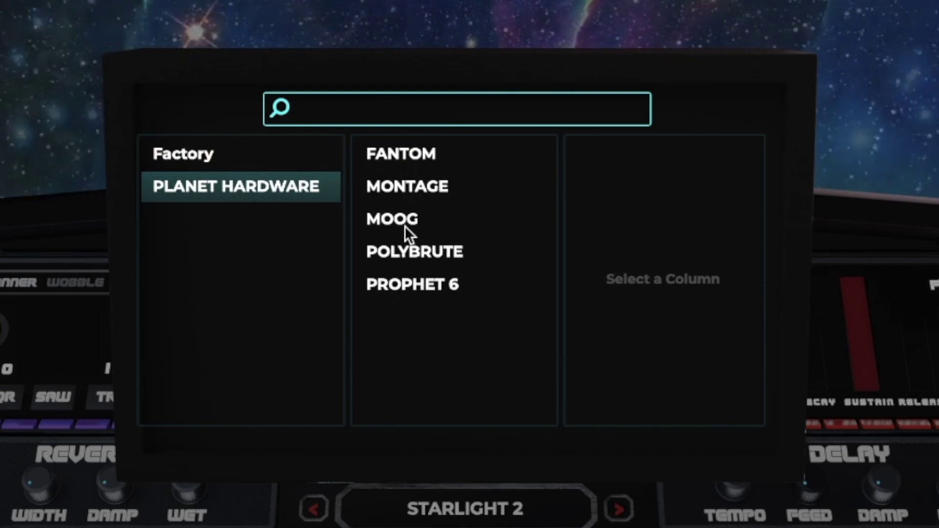
pyautogui.click(409, 285)
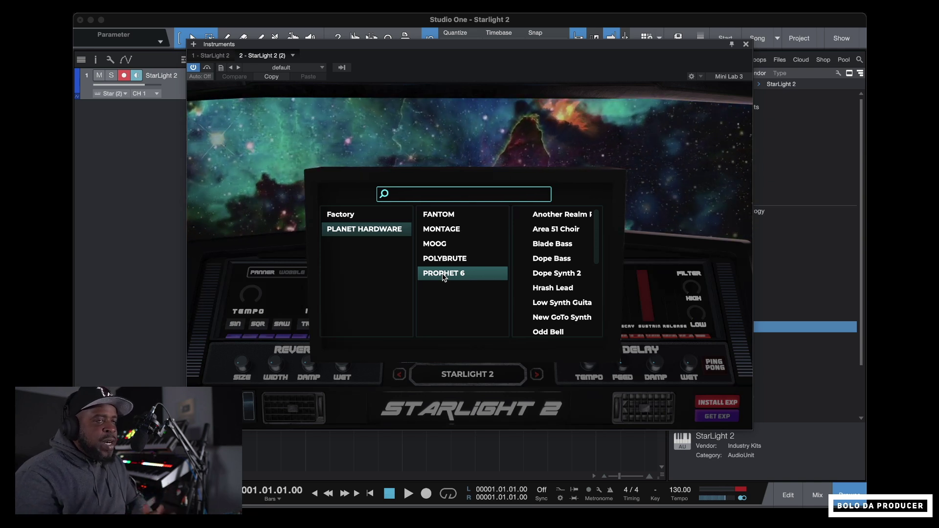
pyautogui.click(341, 217)
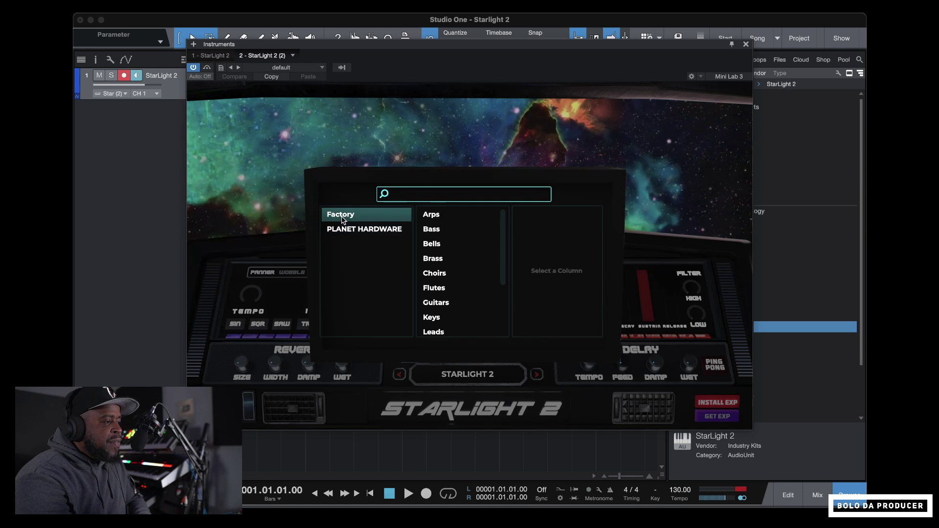
pyautogui.scroll(-3, 455, 270)
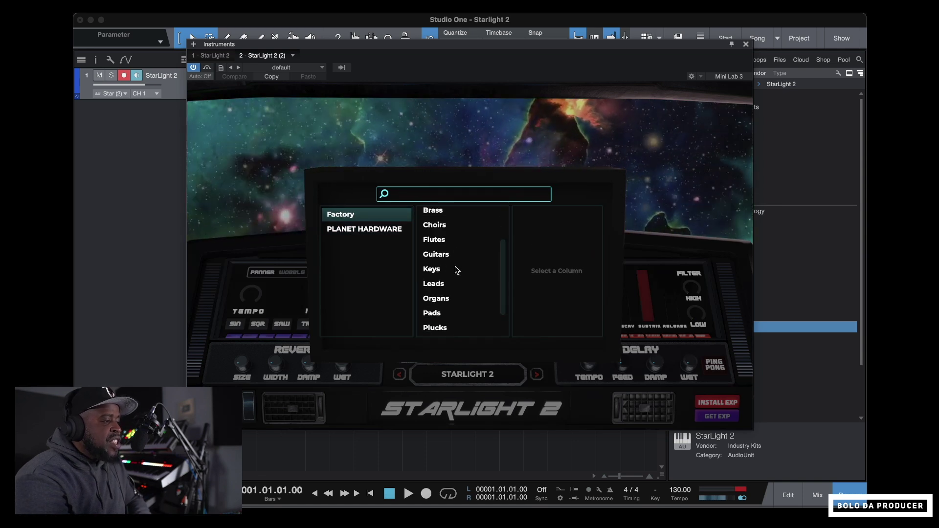
pyautogui.scroll(3, 455, 271)
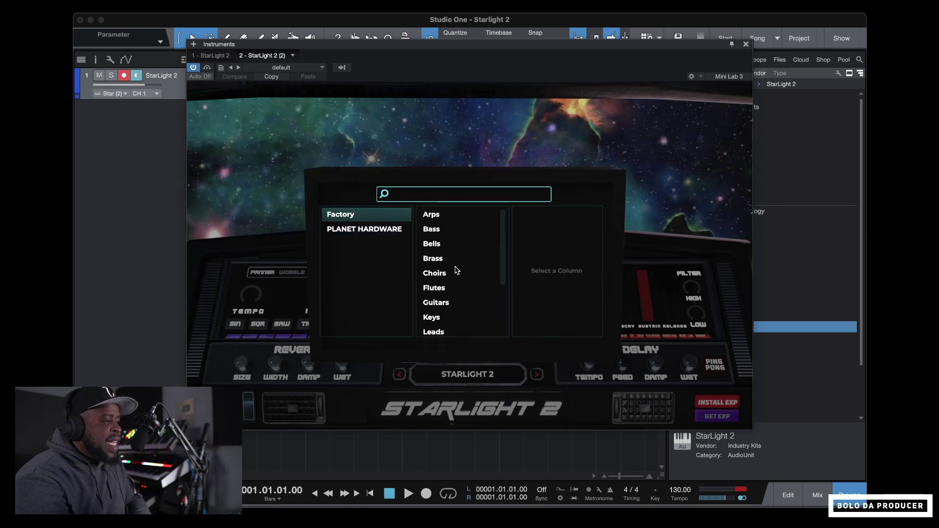
# - Audition the Factory Arps presets A Madness, Achtung and Urna
pyautogui.click(441, 216)
pyautogui.click(543, 217)
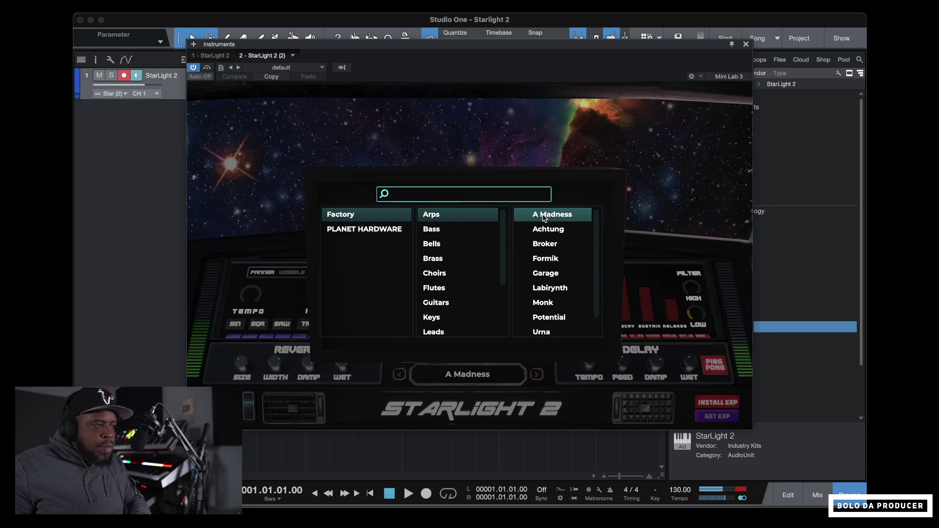
pyautogui.click(549, 230)
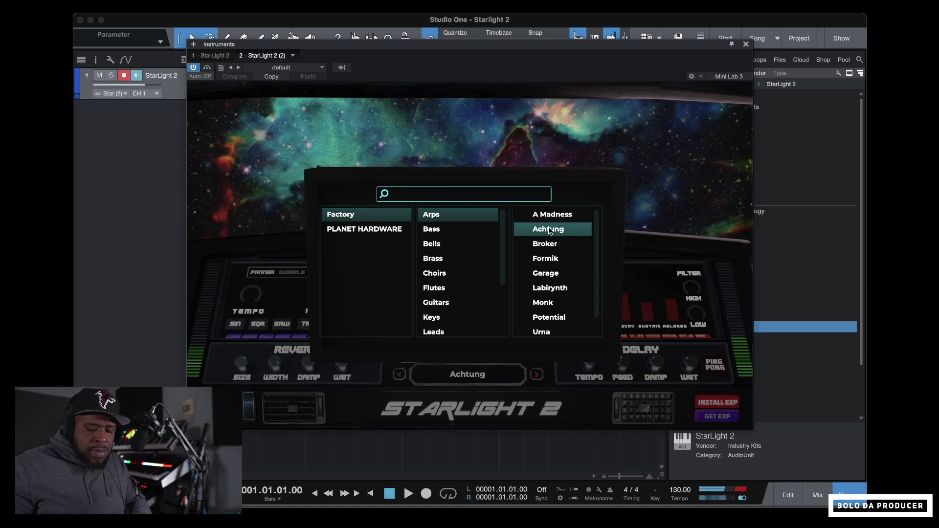
pyautogui.scroll(-1, 549, 269)
pyautogui.click(542, 315)
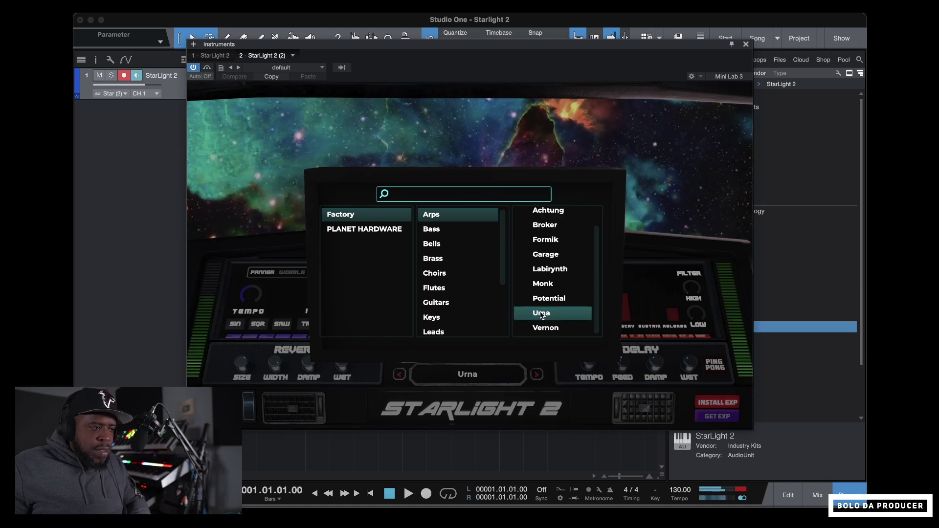
# - Audition the Factory Bass presets 1GOTO Sub, Zero Waste and Yeezy
pyautogui.click(440, 232)
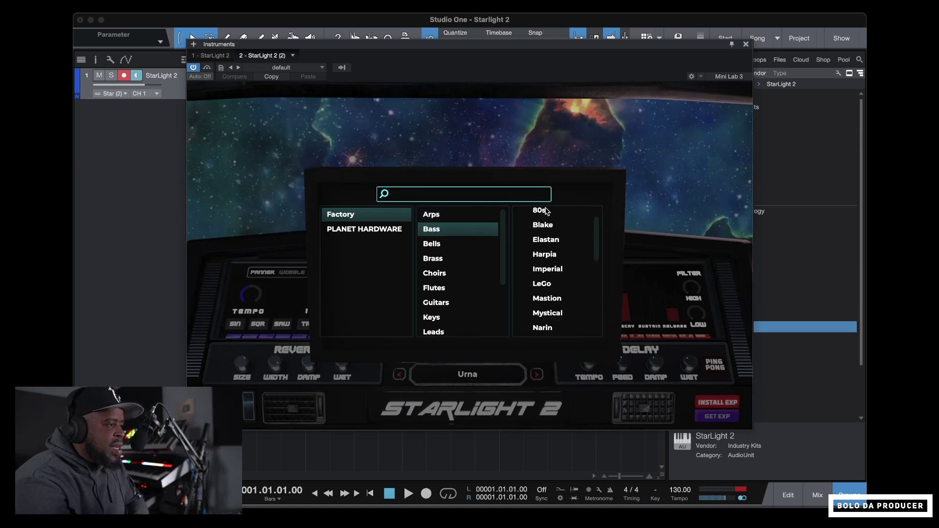
pyautogui.scroll(1, 553, 237)
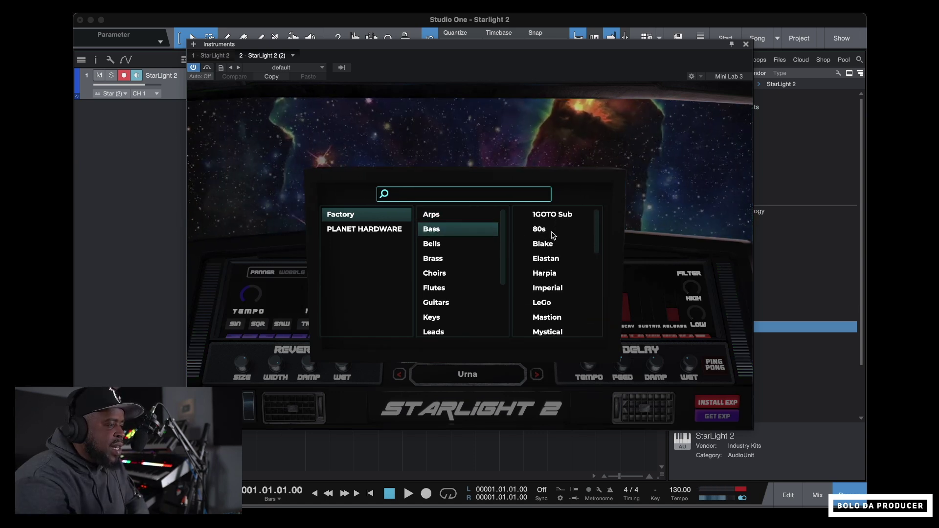
pyautogui.click(585, 217)
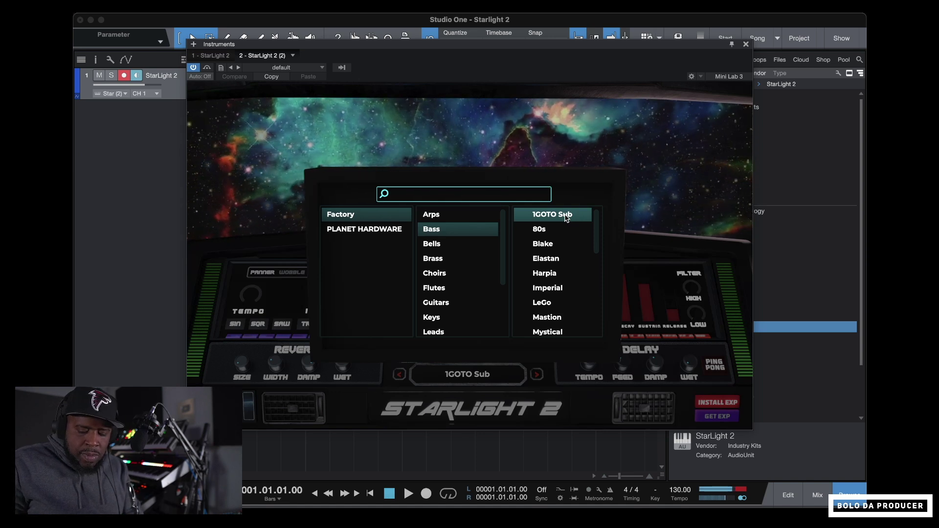
pyautogui.scroll(-10, 562, 245)
pyautogui.click(556, 329)
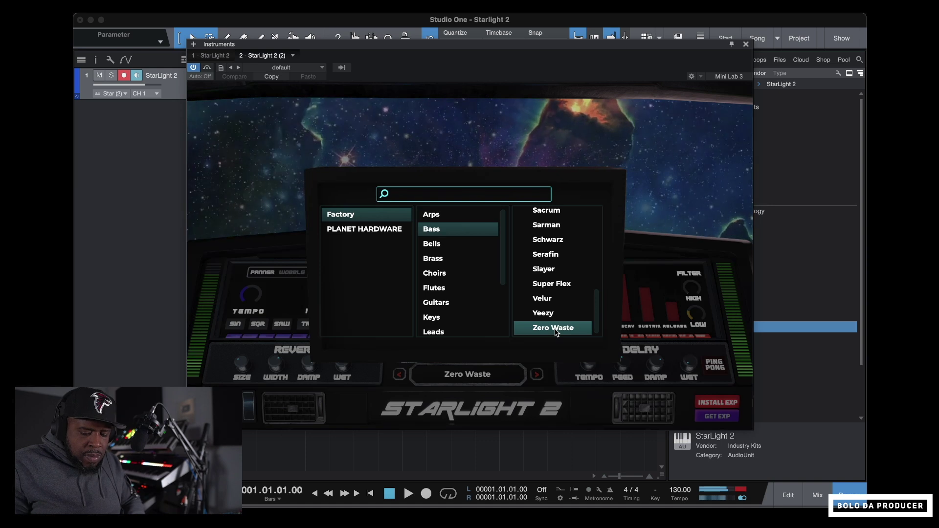
pyautogui.click(555, 314)
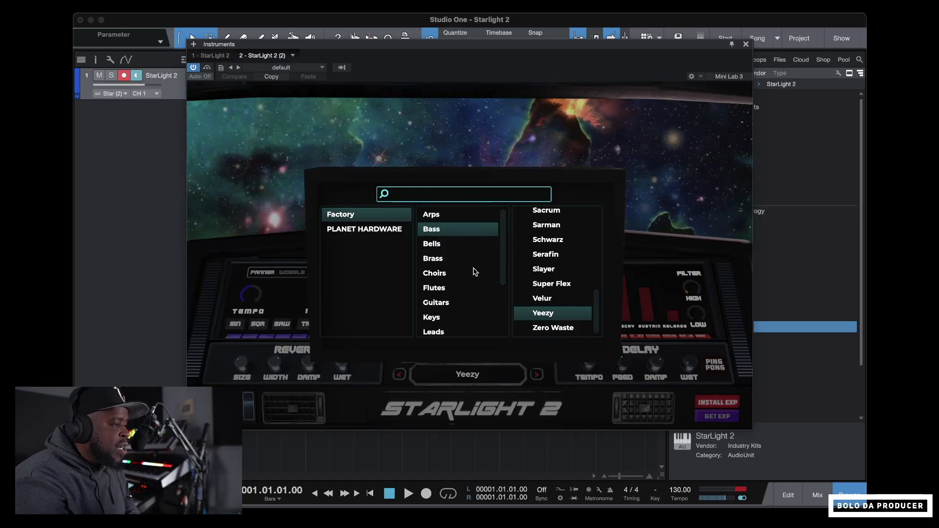
# - Load the Factory Keys preset A Floow Noise and record an eight-bar part on the StarLight 2 track
pyautogui.scroll(-2, 475, 272)
pyautogui.click(472, 280)
pyautogui.scroll(5, 567, 264)
pyautogui.click(561, 215)
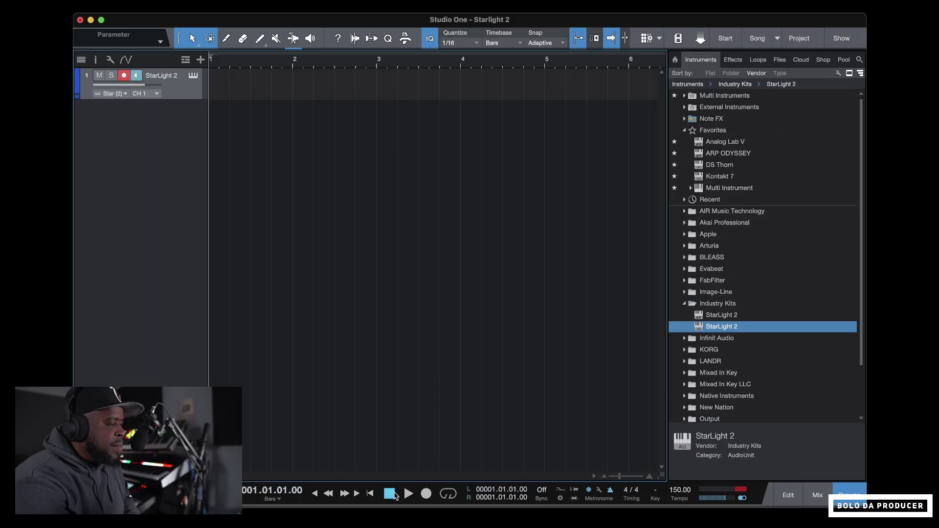
pyautogui.click(426, 493)
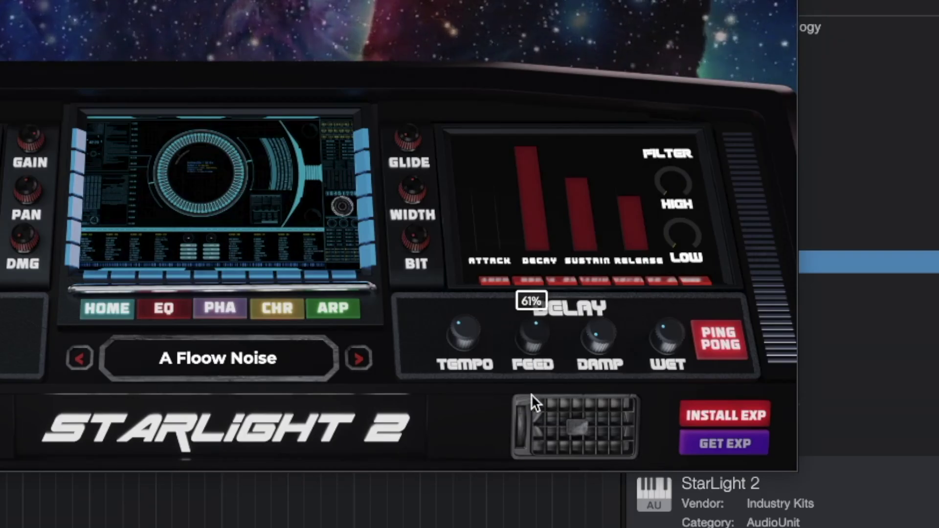
# - Lower the instrument's delay feedback and play back the recorded part with the instrument window closed
pyautogui.moveTo(531, 394); pyautogui.dragTo(544, 464)
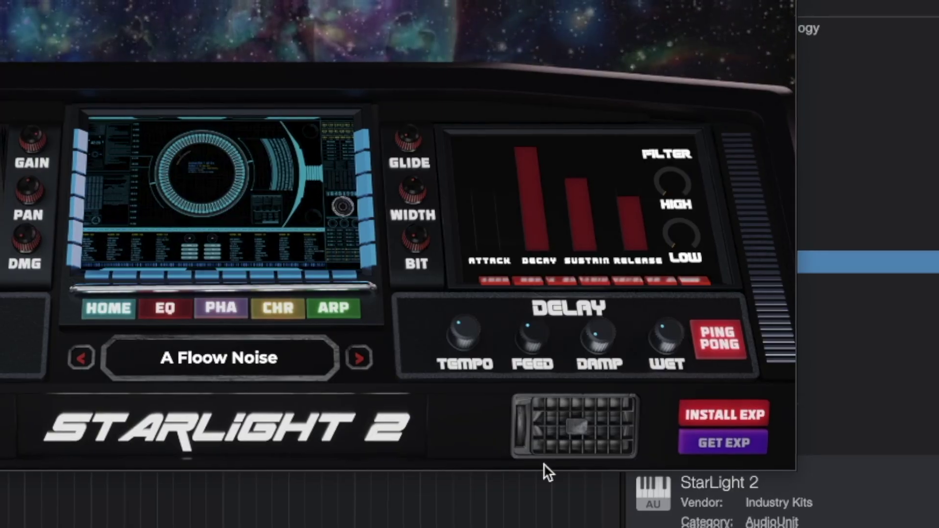
pyautogui.press('space')
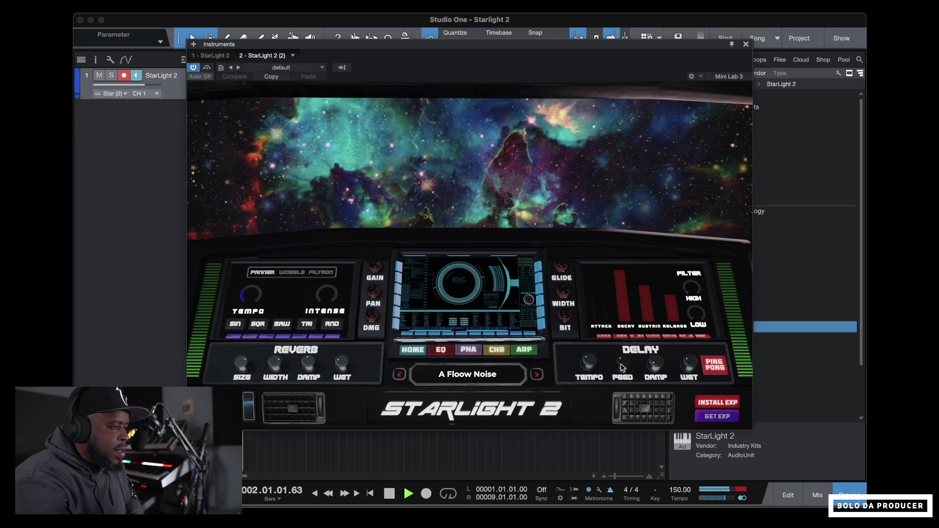
pyautogui.click(746, 44)
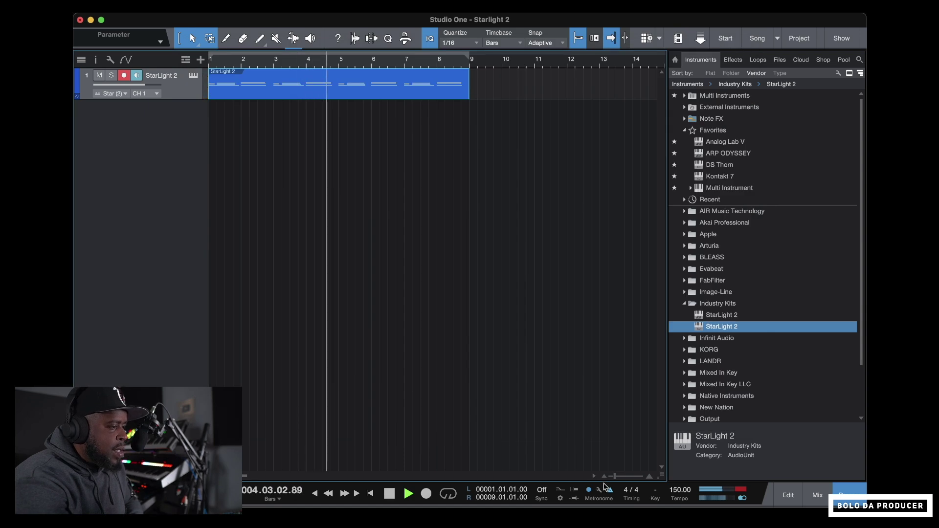
pyautogui.press('space')
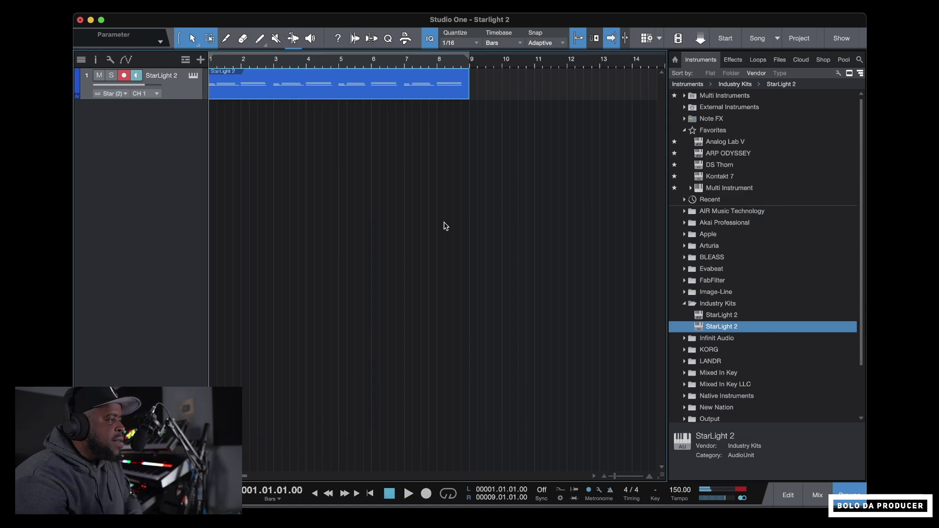
# - Duplicate the StarLight 2 track complete with its instrument and delete the clip from the copy
pyautogui.rightClick(179, 92)
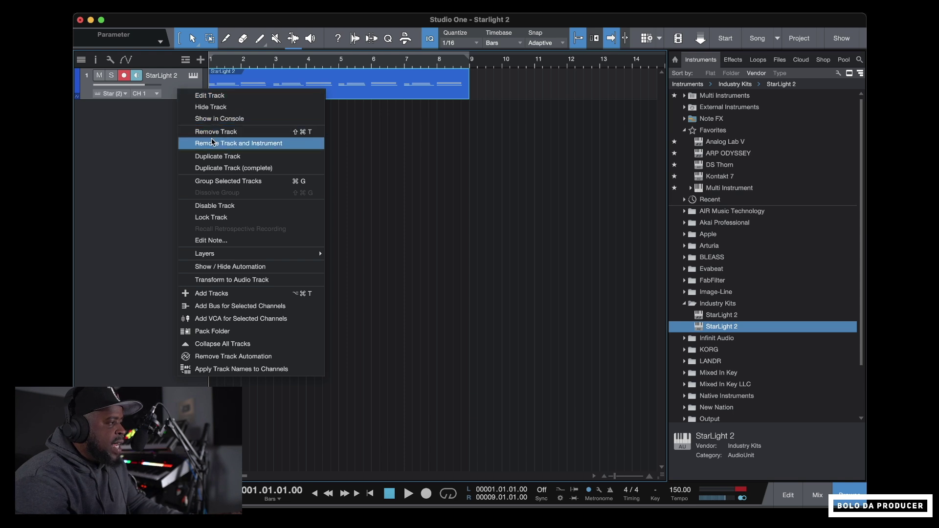
pyautogui.click(216, 168)
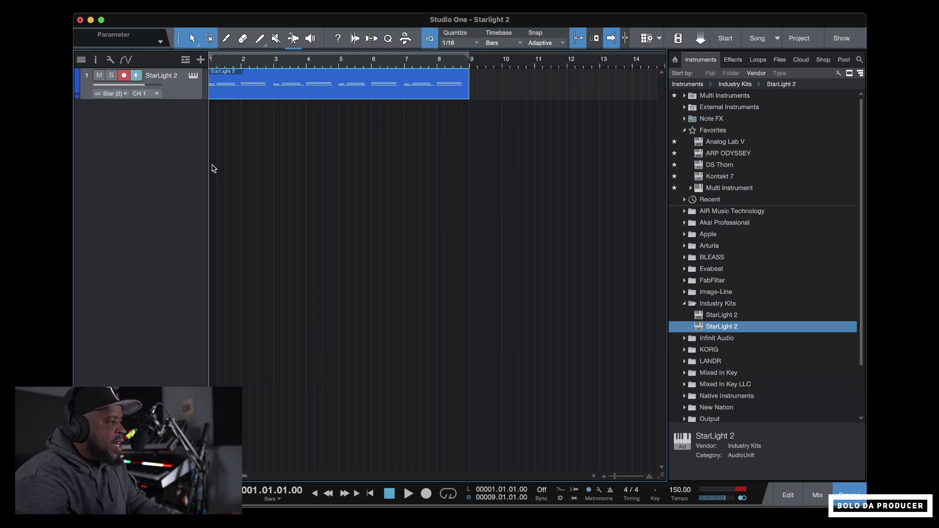
pyautogui.click(212, 101)
pyautogui.press('Delete')
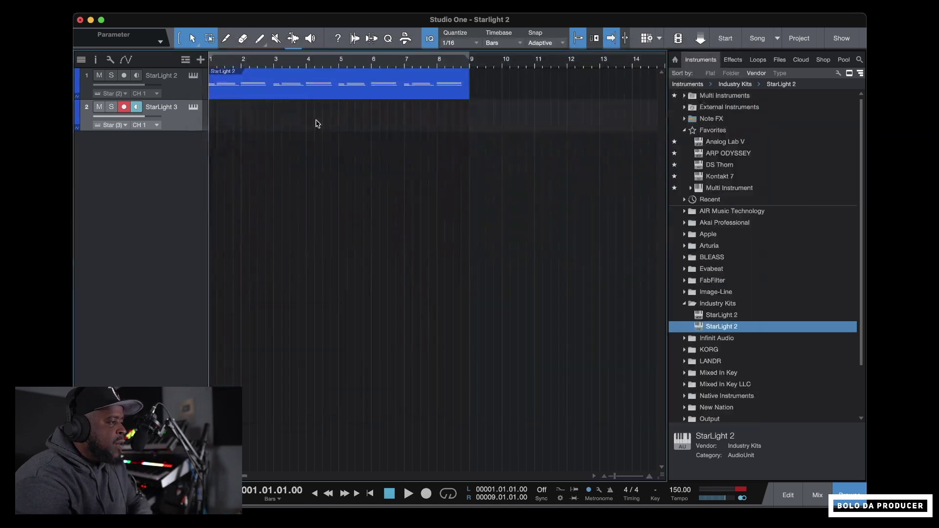
# - Load the Factory Leads preset 1Rayer in the StarLight 3 track's instrument
pyautogui.click(195, 108)
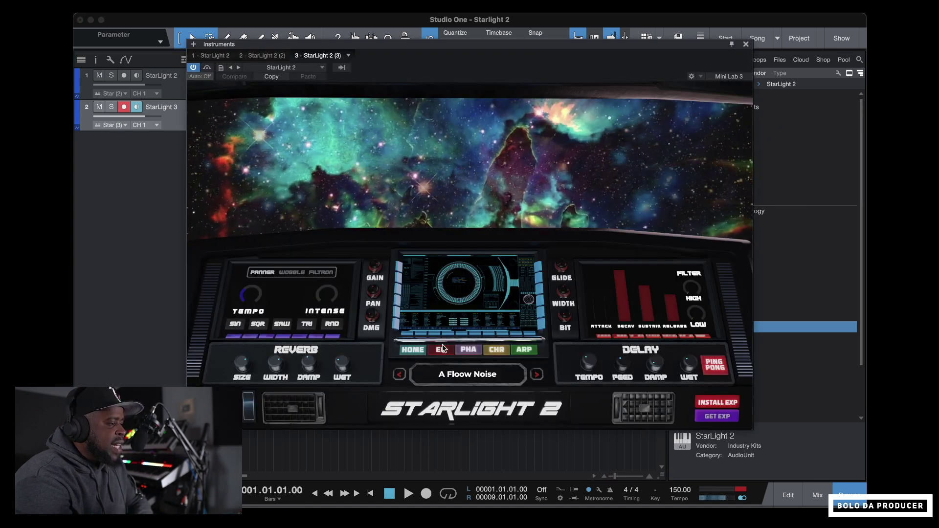
pyautogui.click(472, 374)
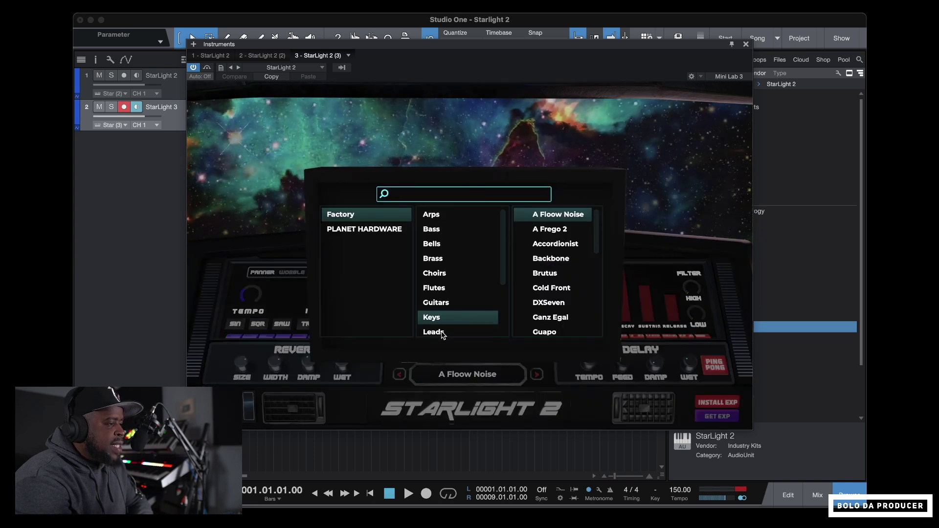
pyautogui.click(440, 328)
pyautogui.click(551, 215)
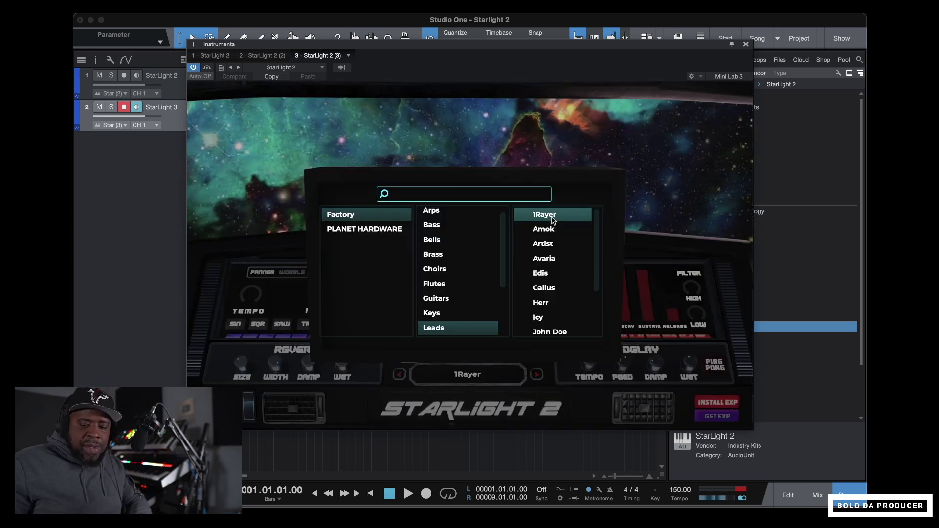
# - Record an eight-bar lead part on the StarLight 3 track over the existing keys part
pyautogui.press('space')
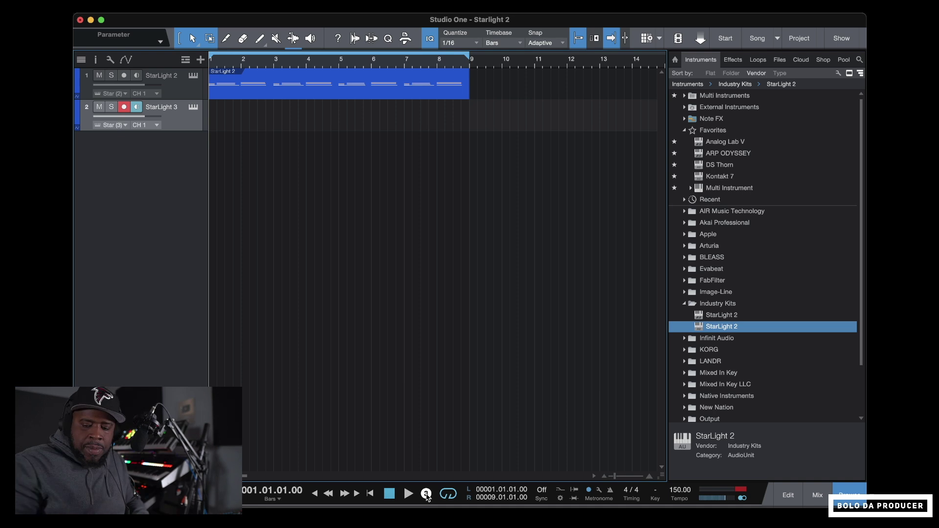
pyautogui.click(427, 494)
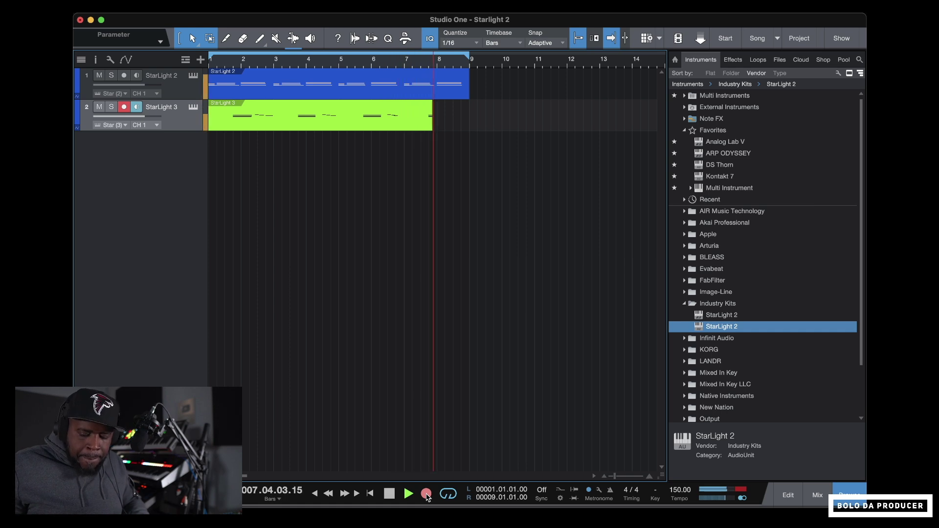
pyautogui.press('space')
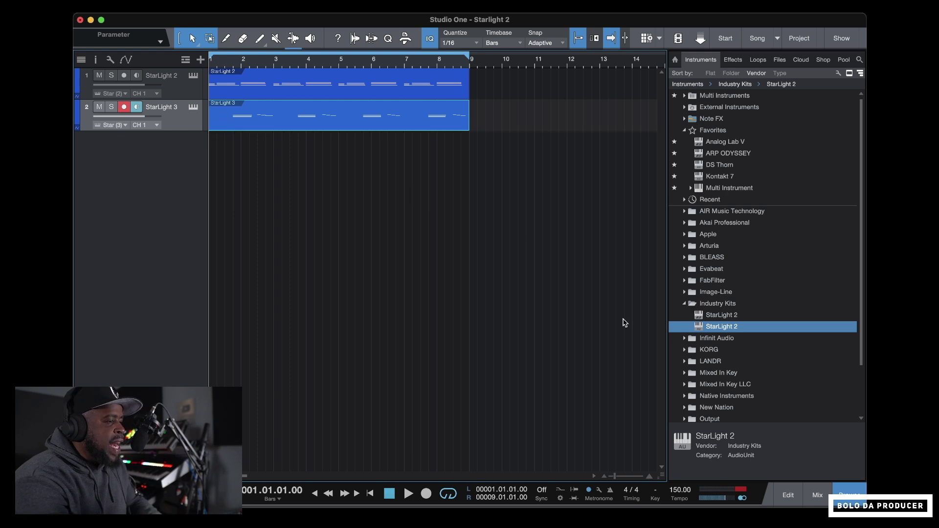
# - Add another StarLight 2 instrument on a new third track
pyautogui.moveTo(694, 324); pyautogui.dragTo(350, 268)
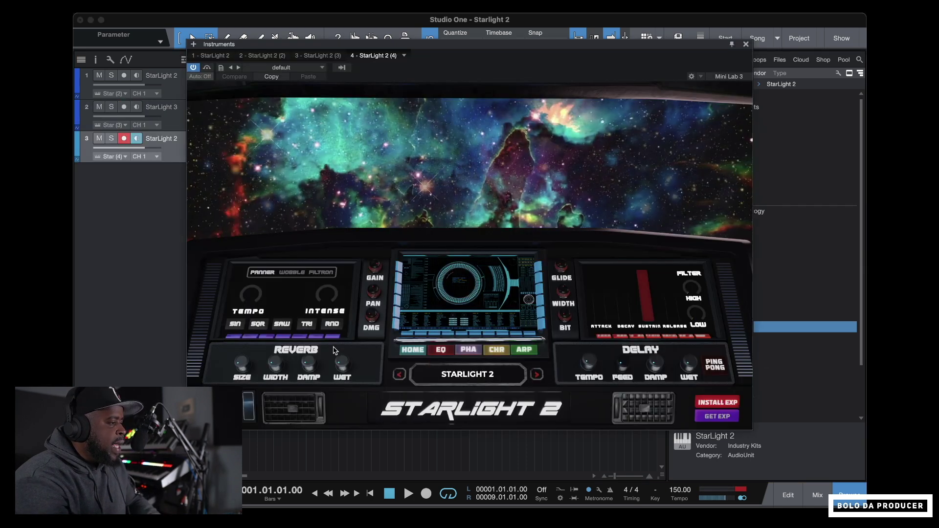
# - Load the Factory Flutes preset Banza in the third track's instrument and record an eight-bar part with it
pyautogui.click(491, 373)
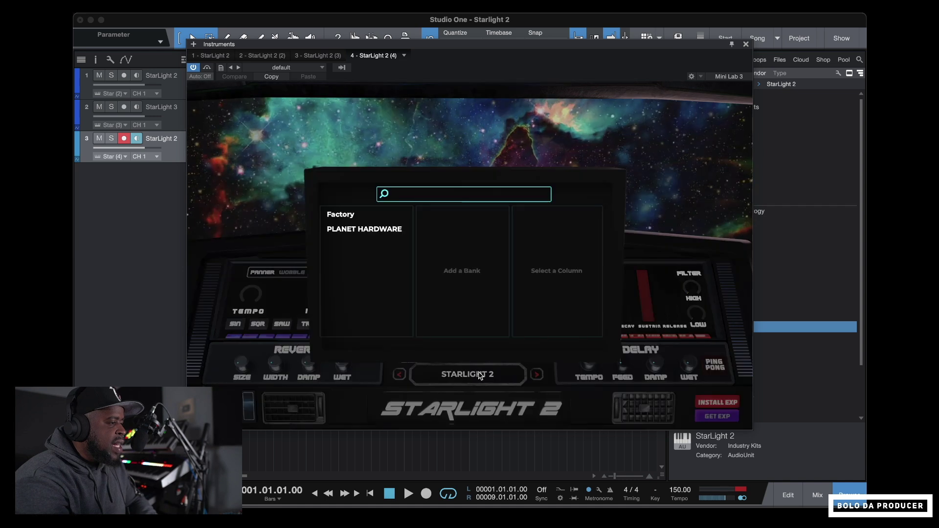
pyautogui.click(346, 215)
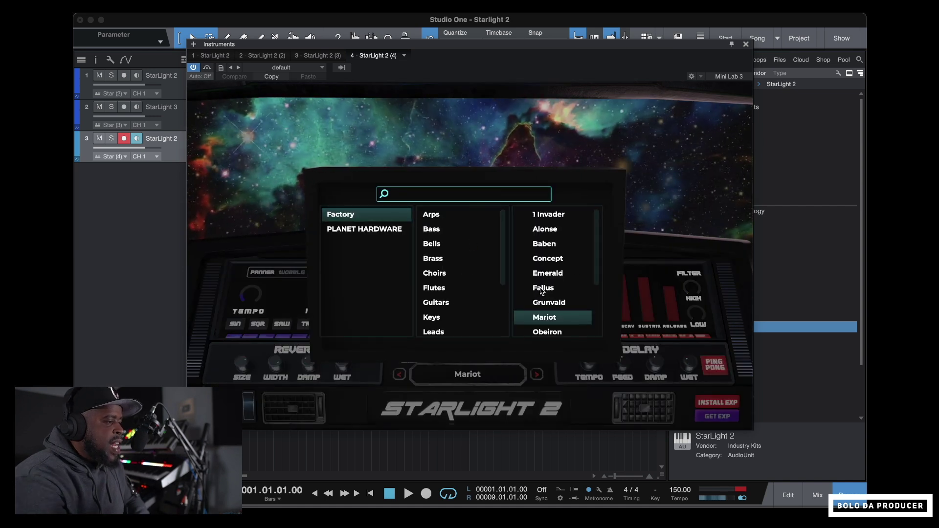
pyautogui.scroll(-1, 449, 289)
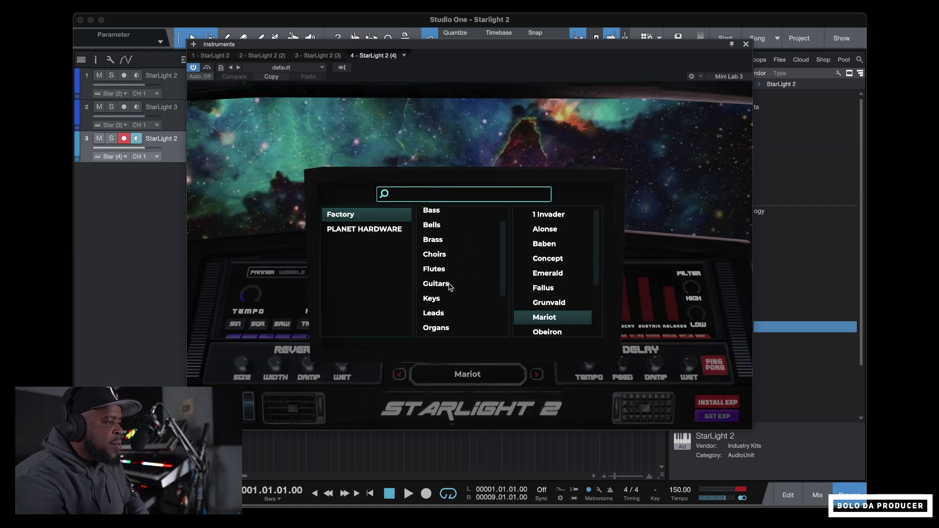
pyautogui.scroll(1, 451, 289)
pyautogui.scroll(-4, 450, 280)
pyautogui.scroll(3, 445, 275)
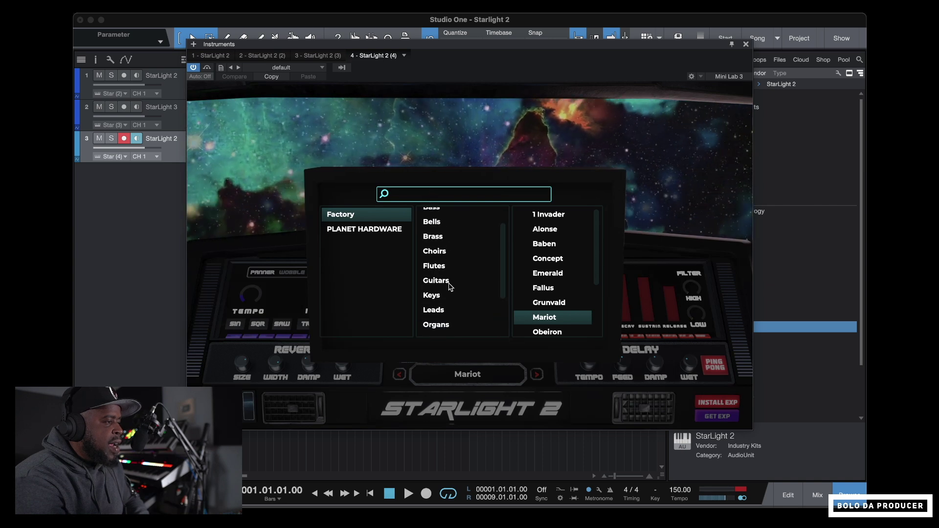
pyautogui.click(436, 266)
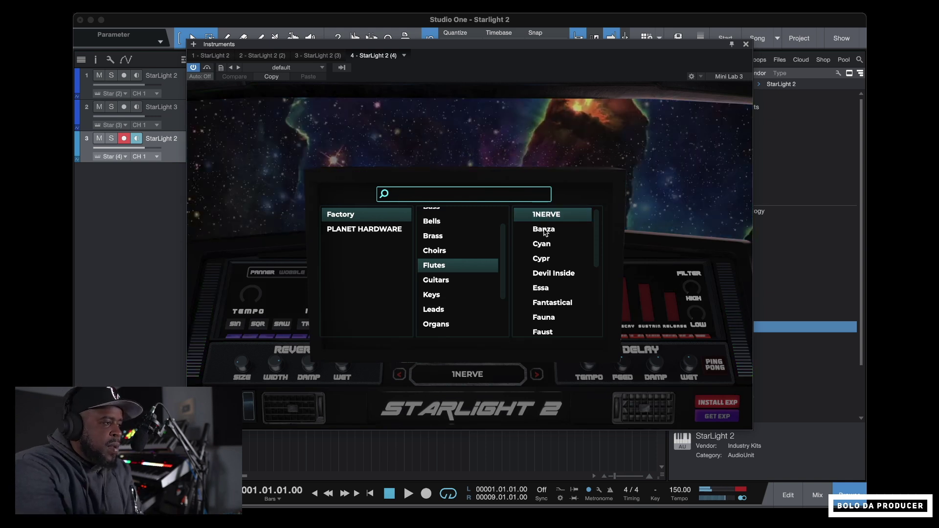
pyautogui.click(544, 230)
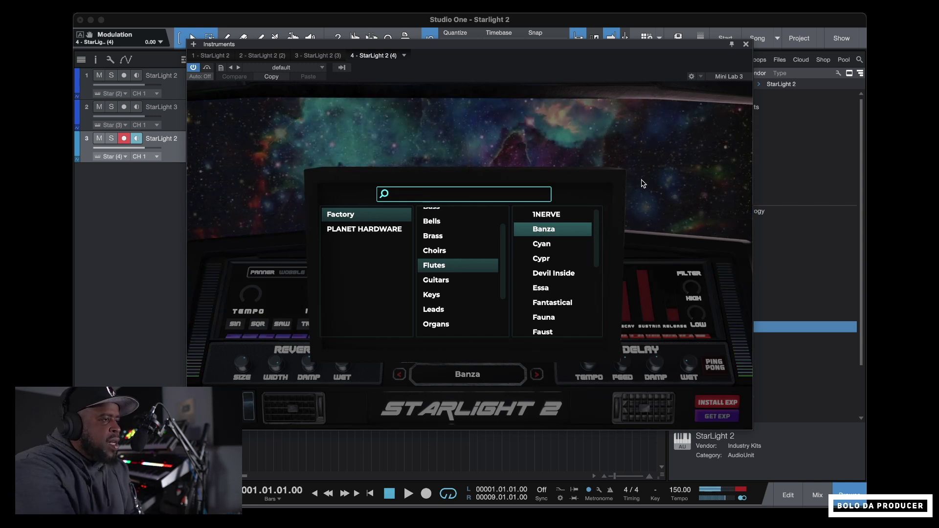
pyautogui.press('super+w')
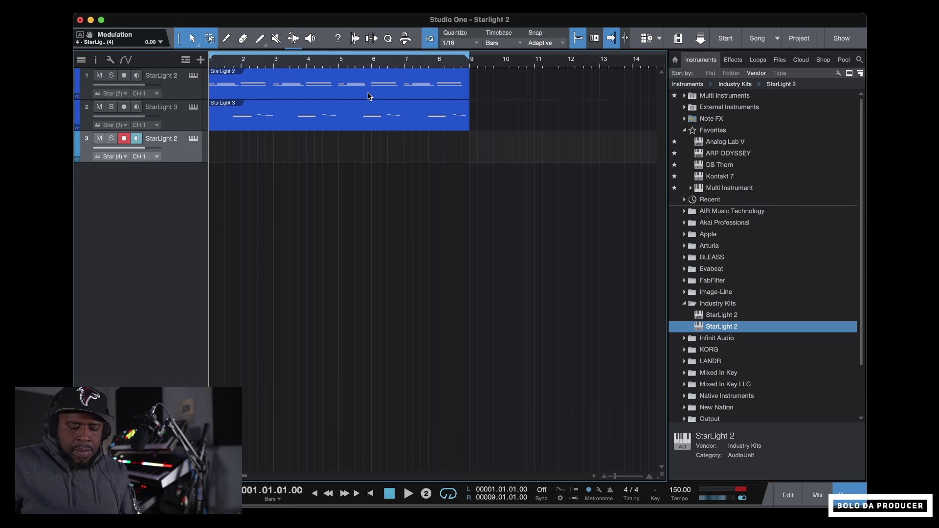
pyautogui.press('KP_Multiply')
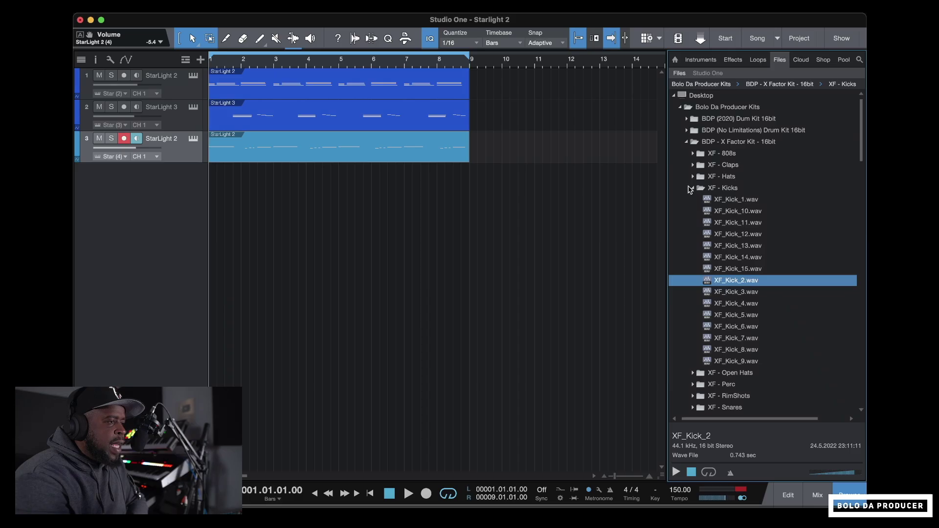
# - Create a sampler track from XF_Hat_1.wav in the XF - Hats folder and record an eight-bar hi-hat part on it
pyautogui.click(693, 190)
pyautogui.click(693, 178)
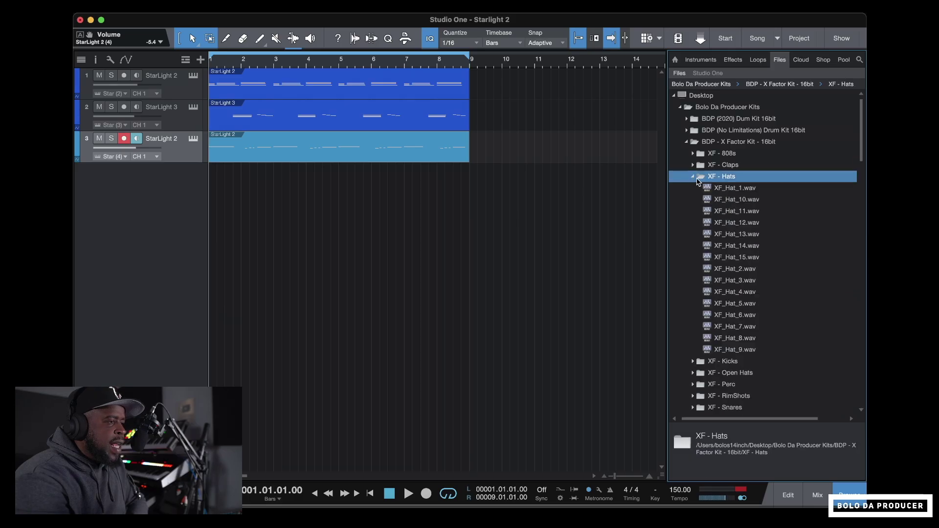
pyautogui.click(727, 189)
pyautogui.moveTo(727, 190); pyautogui.dragTo(369, 268)
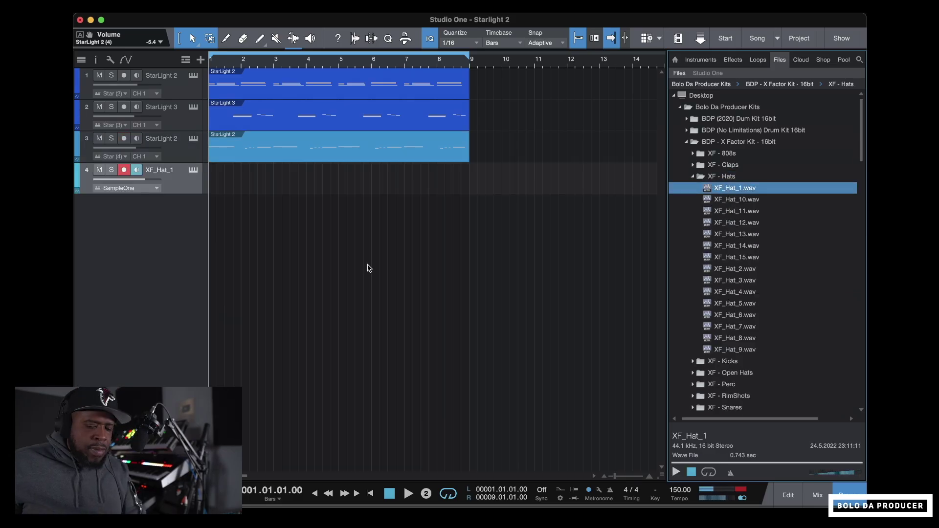
pyautogui.press('KP_Multiply')
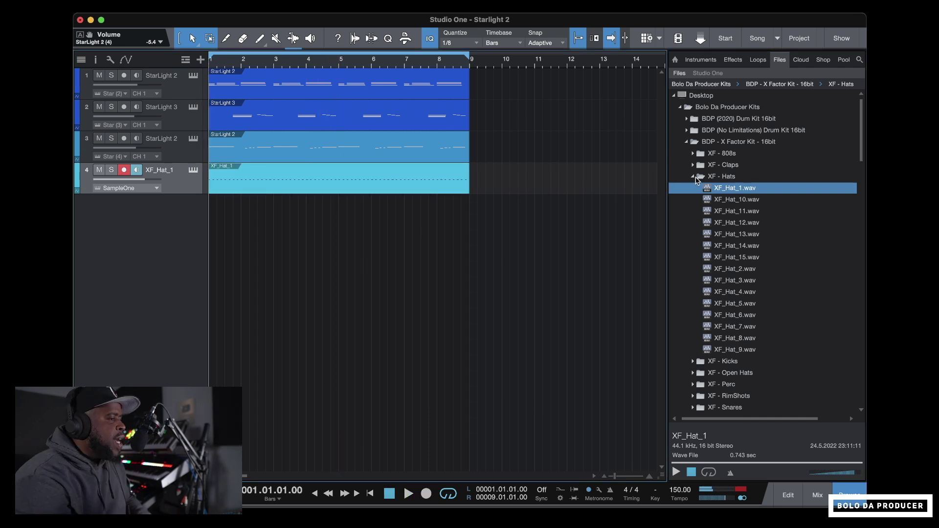
# - Create a sampler track from XF_Clap_1.wav in the XF - Claps folder and record an eight-bar clap part on it
pyautogui.click(693, 177)
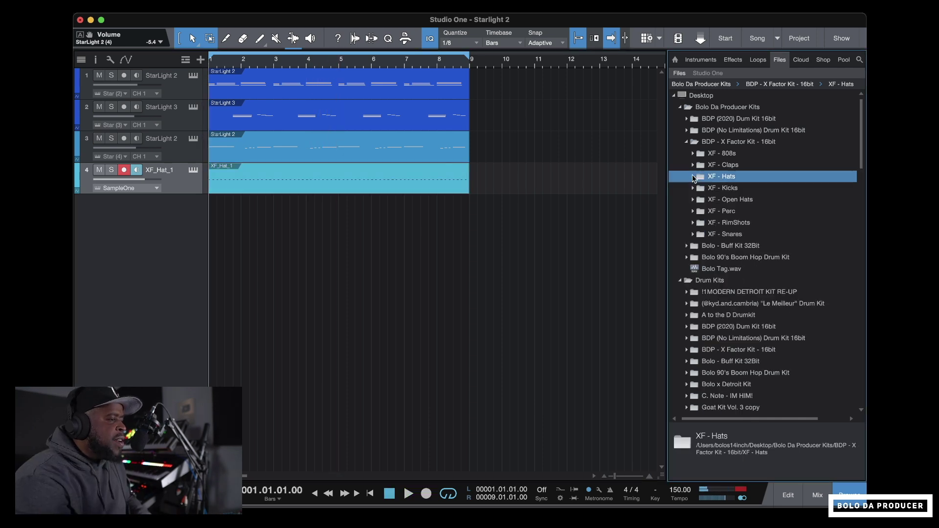
pyautogui.click(693, 166)
pyautogui.click(728, 176)
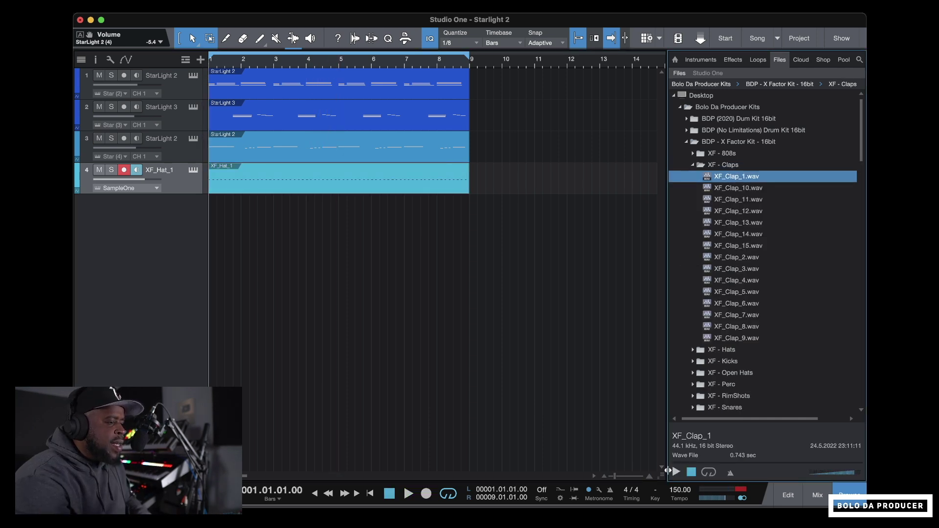
pyautogui.rightClick(728, 177)
pyautogui.click(773, 192)
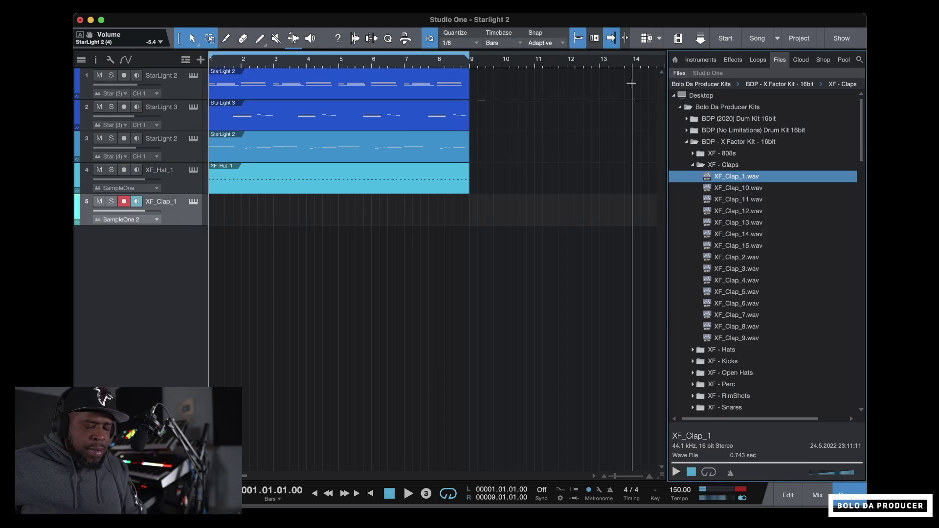
pyautogui.press('KP_Multiply')
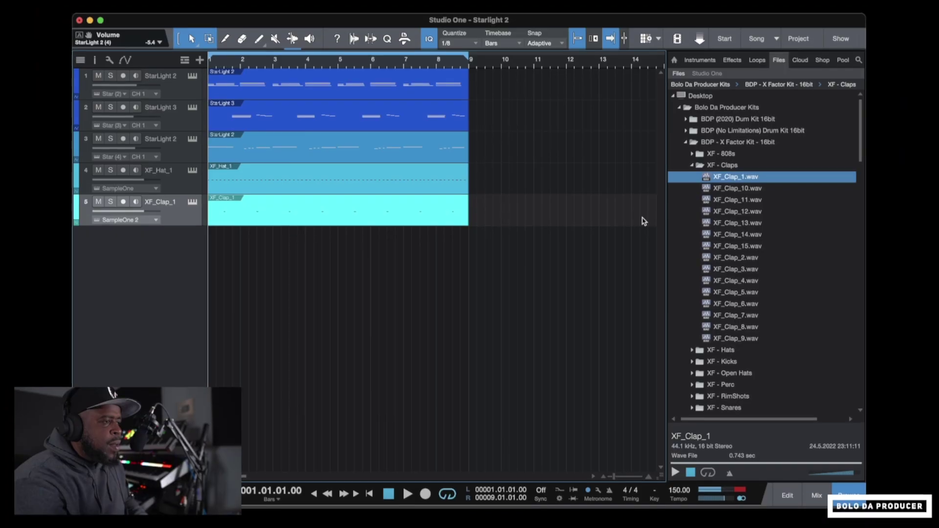
# - Preview XF_808_1.wav from the XF - 808s folder and load it into a sampler on a new track
pyautogui.click(694, 164)
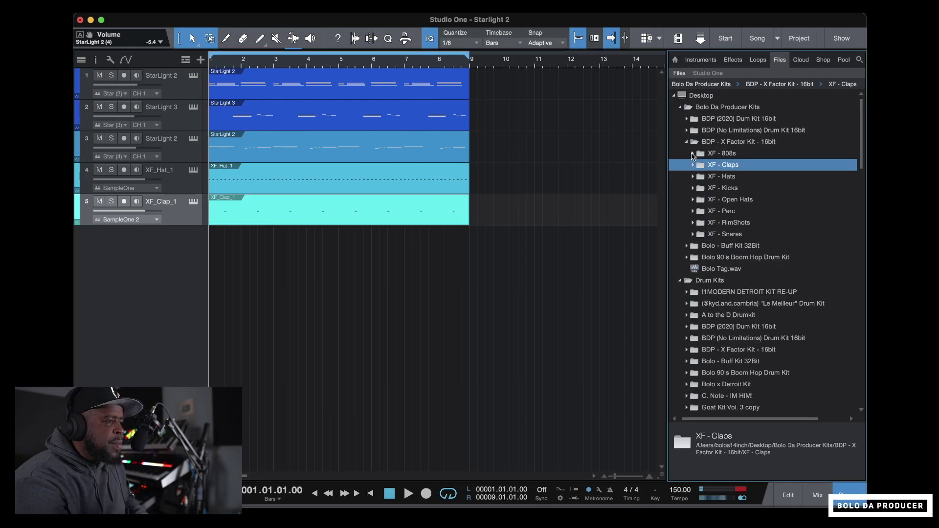
pyautogui.click(692, 154)
pyautogui.click(729, 165)
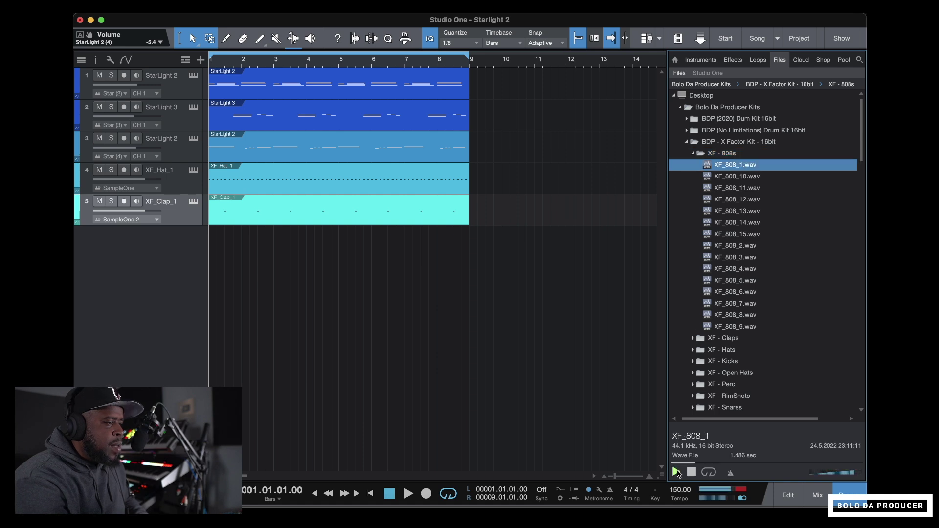
pyautogui.rightClick(730, 177)
pyautogui.click(740, 184)
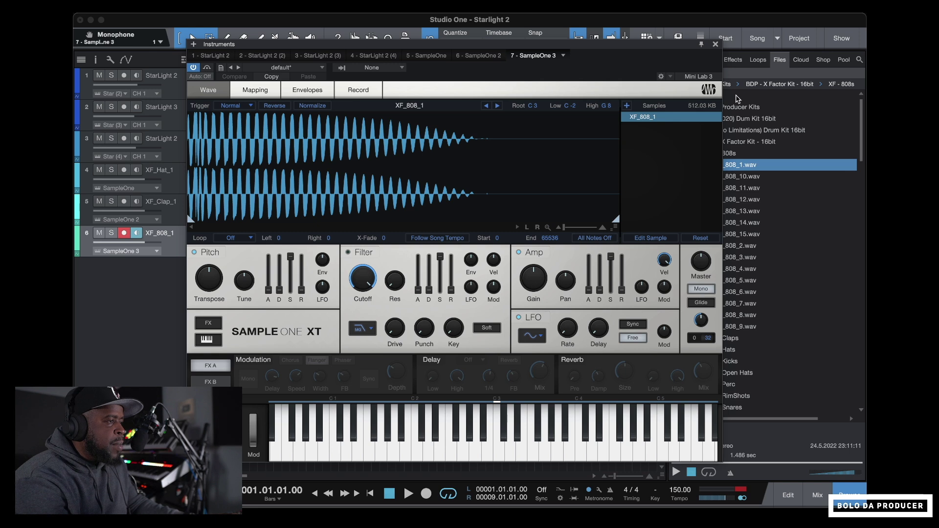
# - Change the 808 sampler's trigger mode and record an eight-bar 808 part on the XF_808_1 track
pyautogui.click(247, 107)
pyautogui.click(247, 130)
pyautogui.click(714, 44)
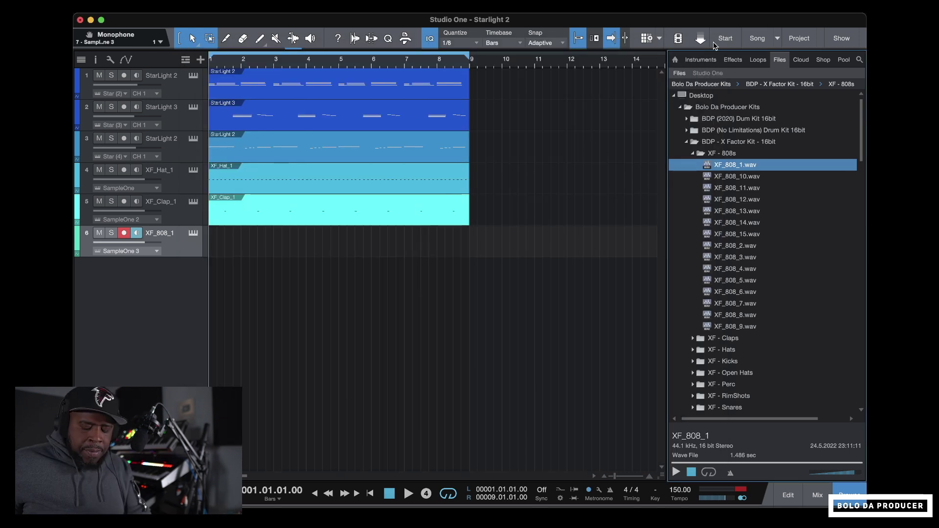
pyautogui.press('KP_Multiply')
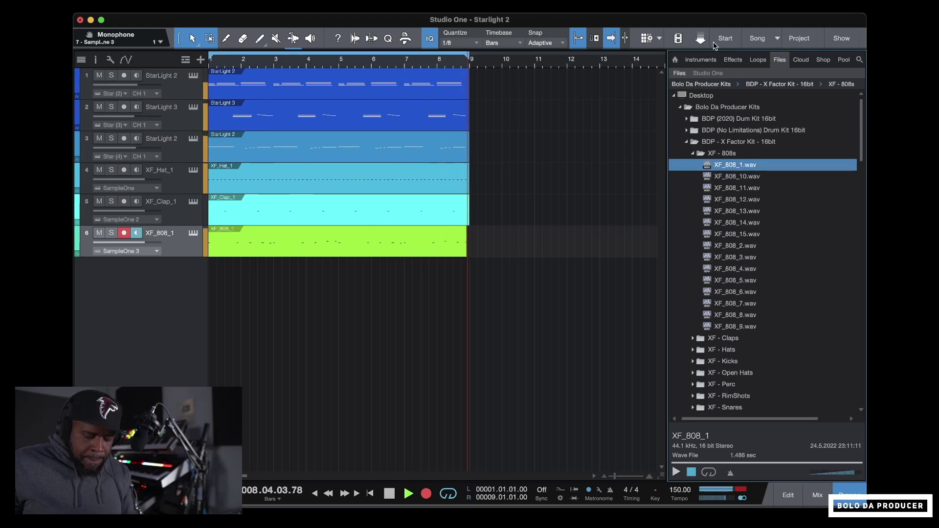
pyautogui.press('space')
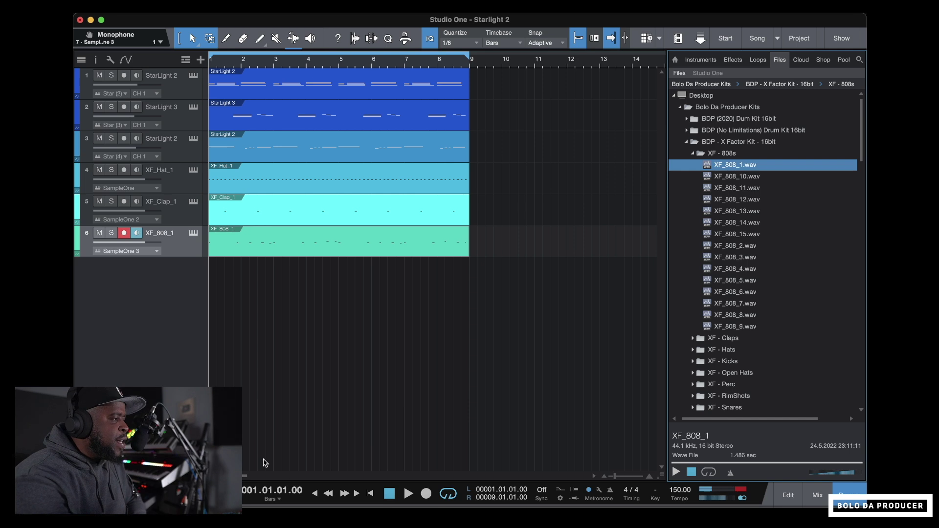
# - Add another StarLight 2 instrument on a new seventh track and load the PLANET HARDWARE POLYBRUTE preset Alien Riser Bass
pyautogui.click(701, 61)
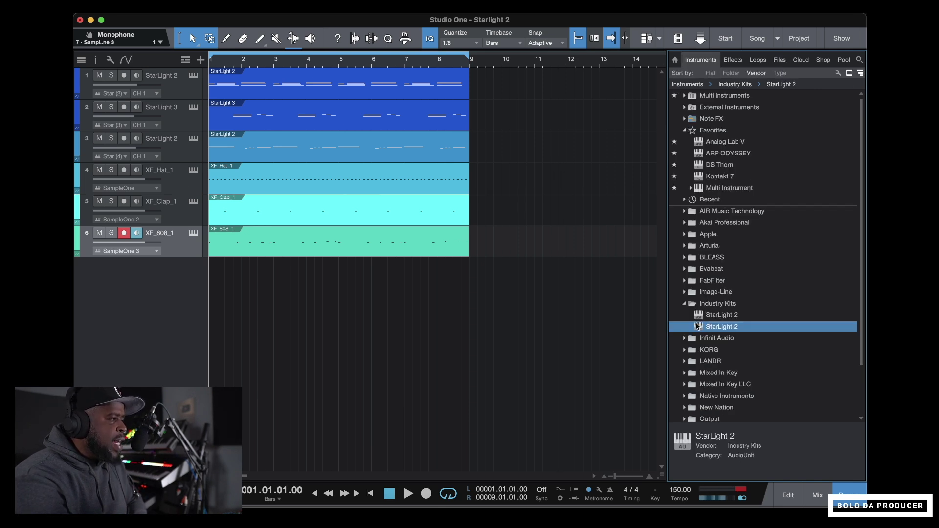
pyautogui.moveTo(697, 327); pyautogui.dragTo(377, 329)
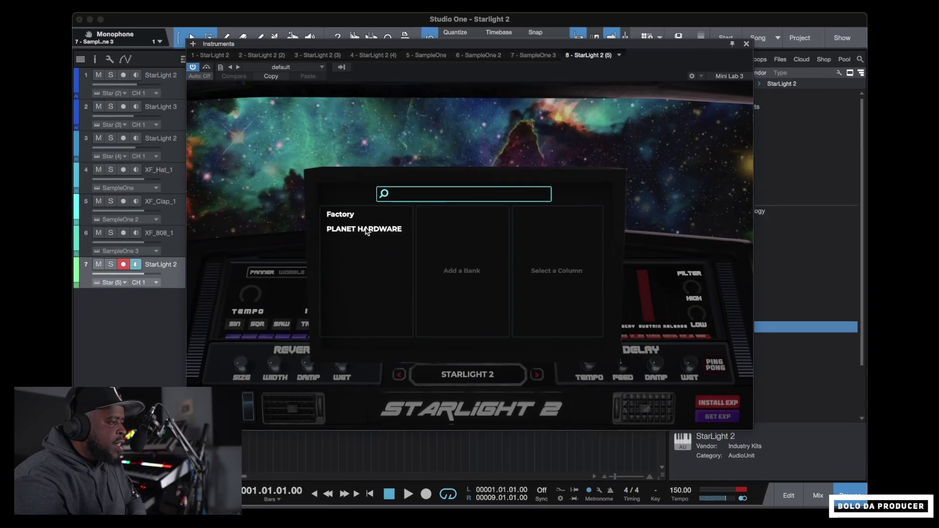
pyautogui.click(366, 229)
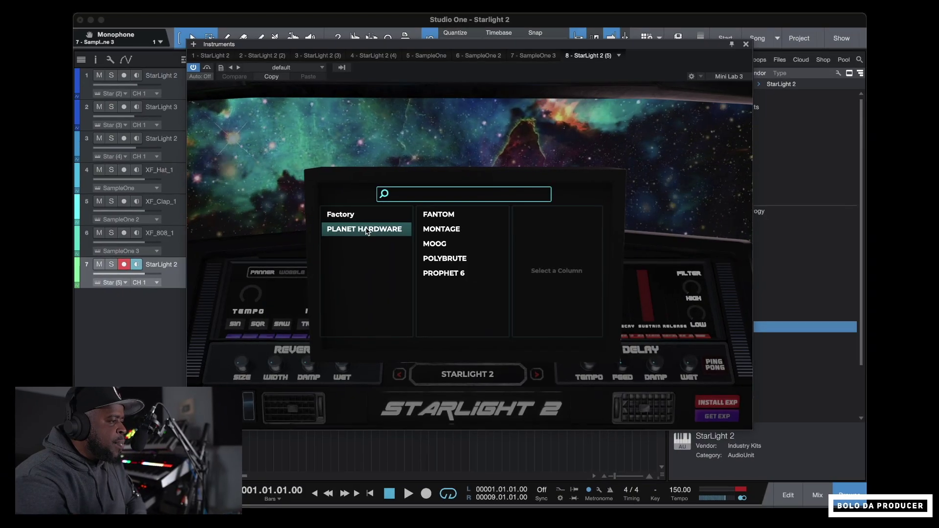
pyautogui.click(446, 261)
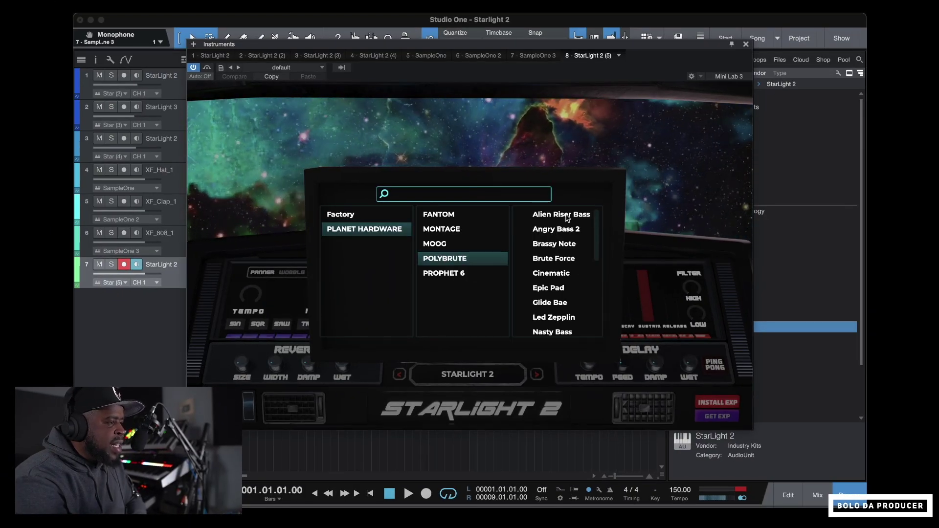
pyautogui.click(566, 217)
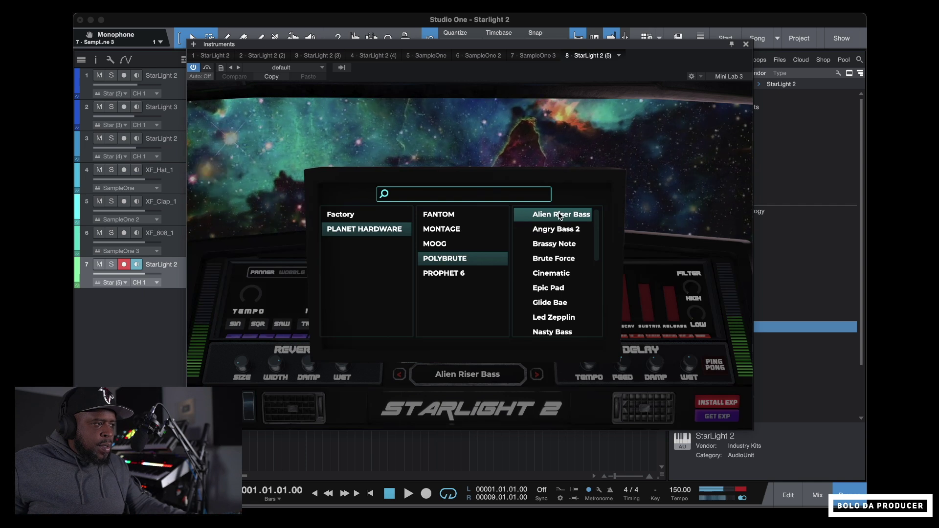
# - Audition the next POLYBRUTE presets one by one, keep Led Zepplin for the new track and close the instrument
pyautogui.click(536, 374)
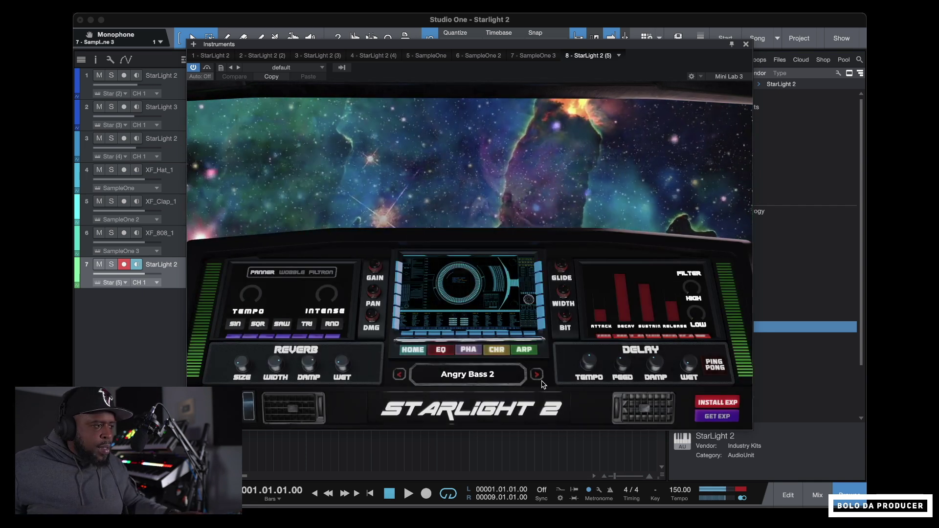
pyautogui.click(537, 374)
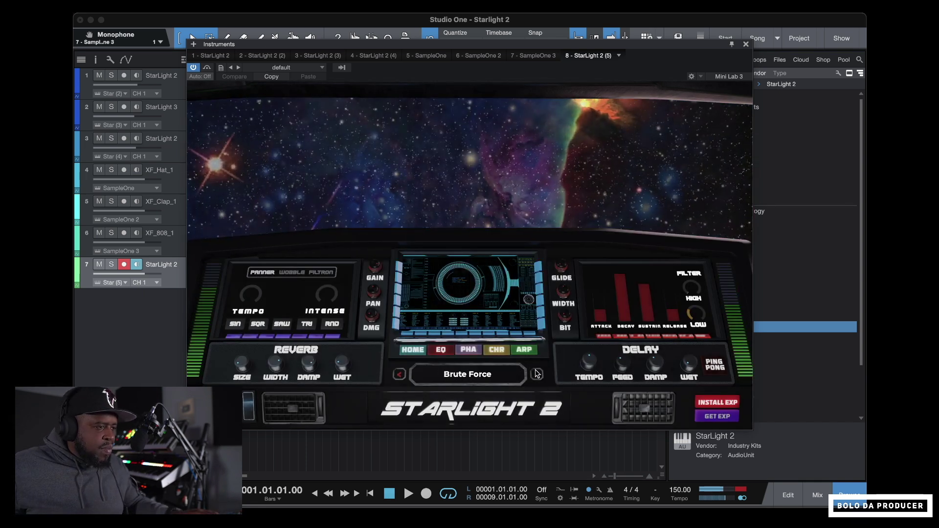
pyautogui.click(537, 375)
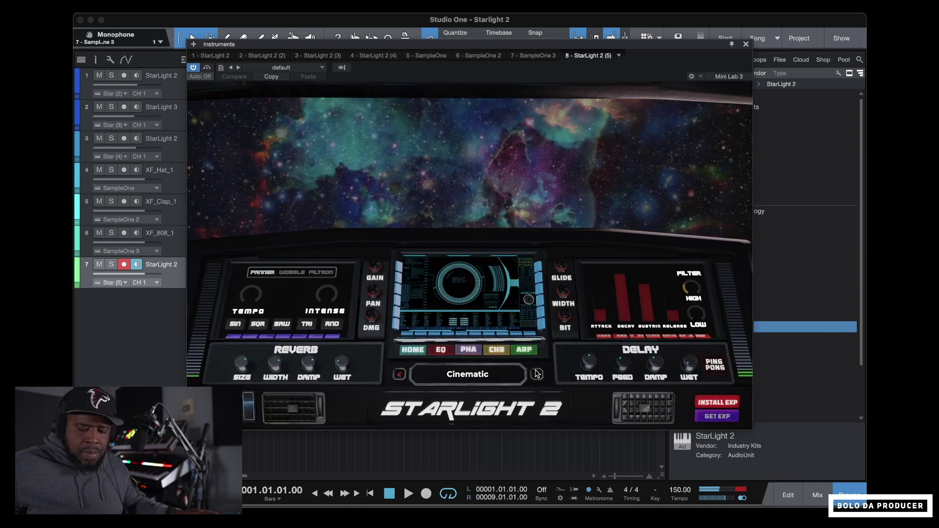
pyautogui.click(536, 374)
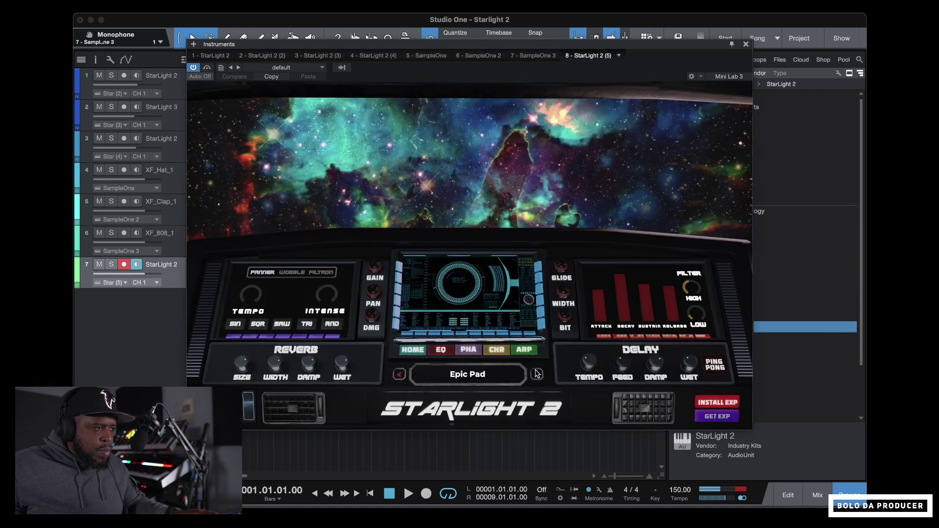
pyautogui.click(536, 375)
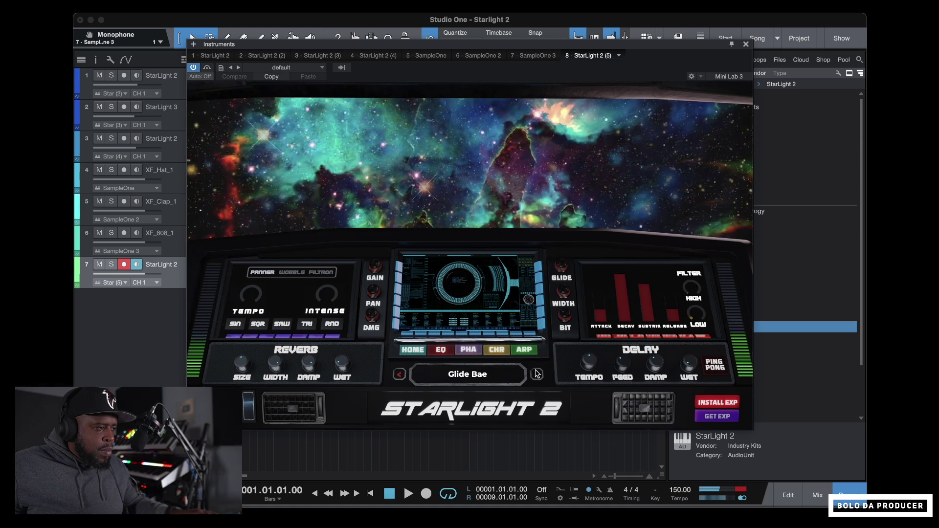
pyautogui.click(537, 375)
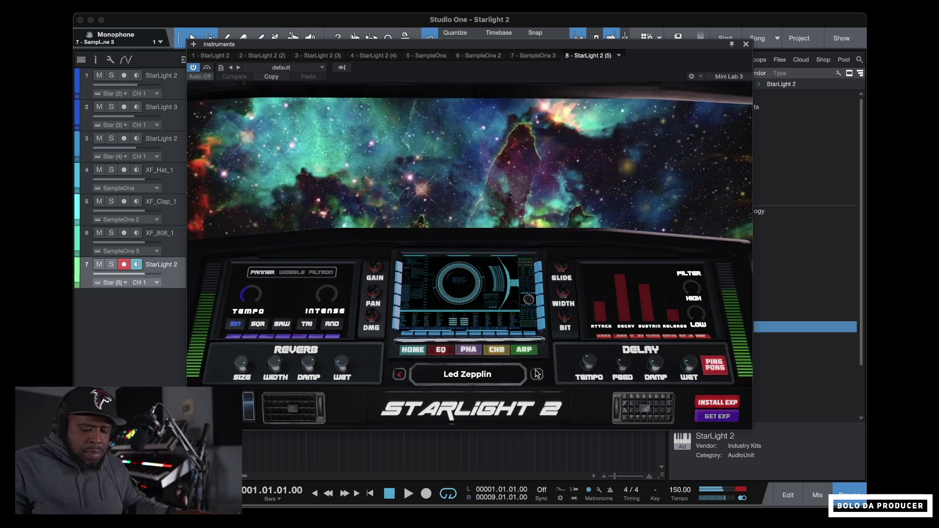
pyautogui.click(467, 374)
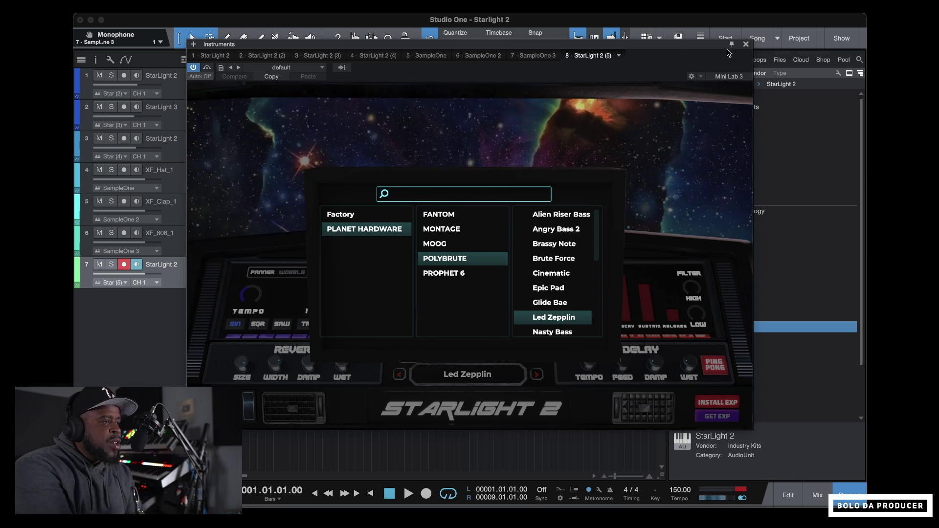
pyautogui.click(746, 45)
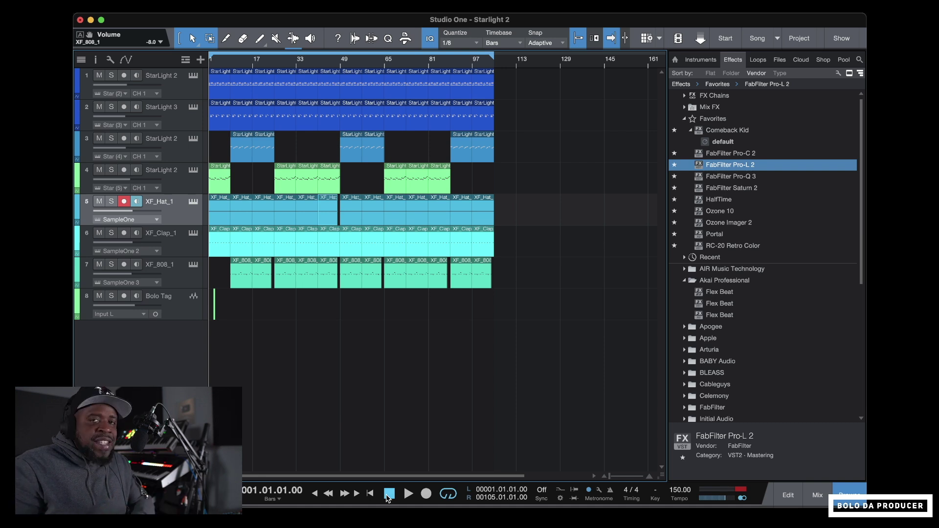
# - Play back the full arrangement and delete the XF_Clap_1 clip spanning bars 41 to 49
pyautogui.press('space')
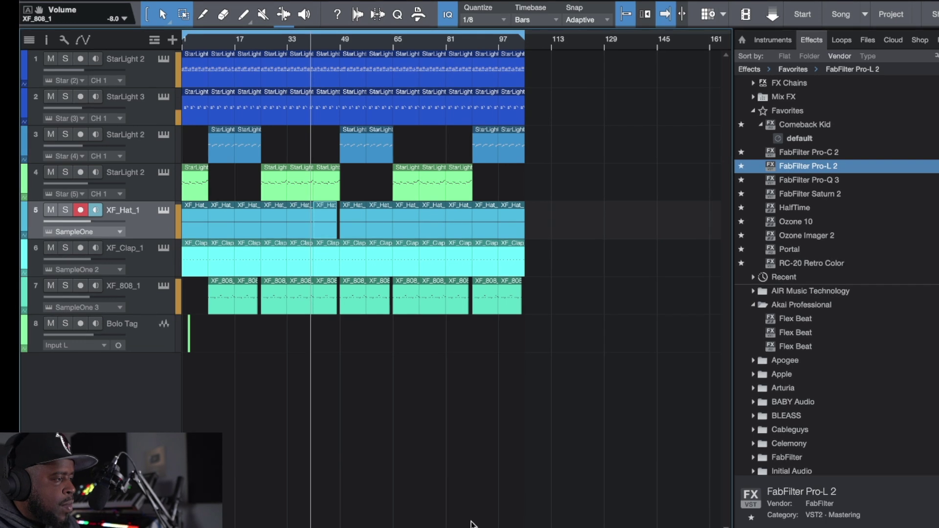
pyautogui.click(330, 278)
pyautogui.press('Delete')
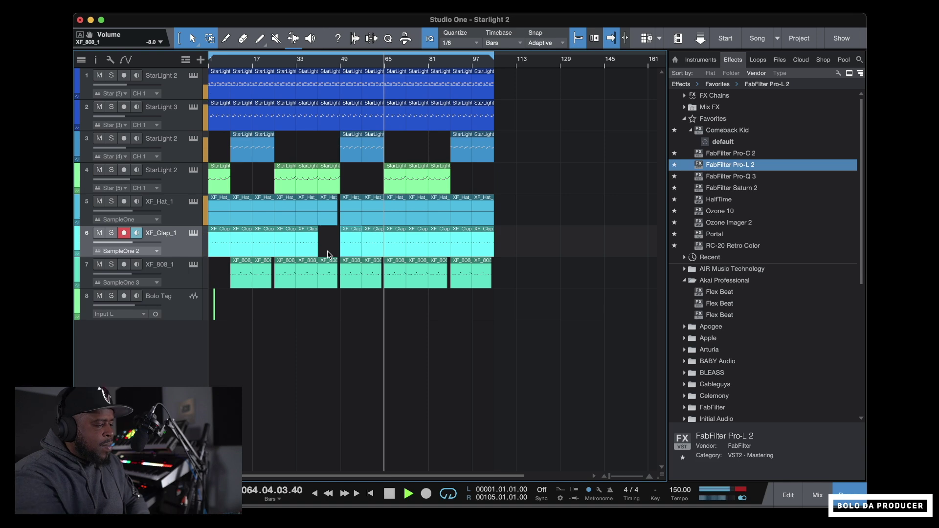
pyautogui.press('space')
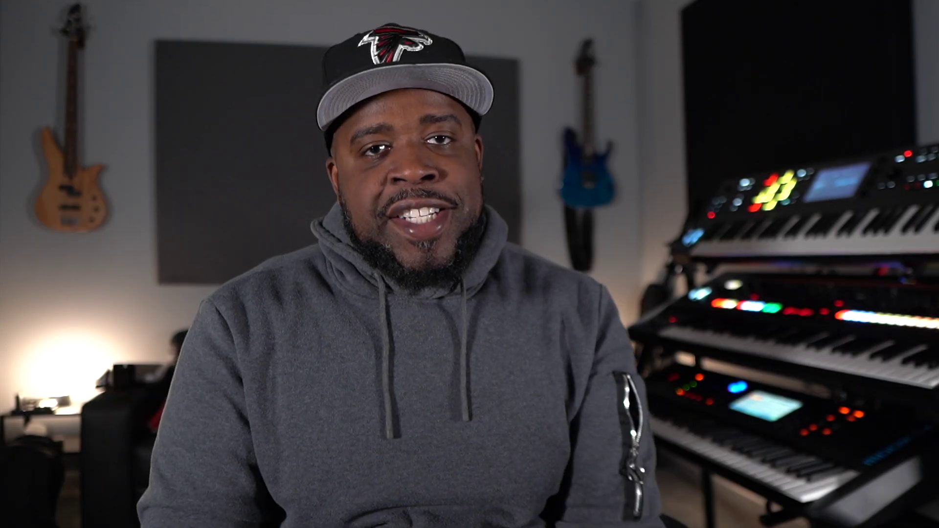